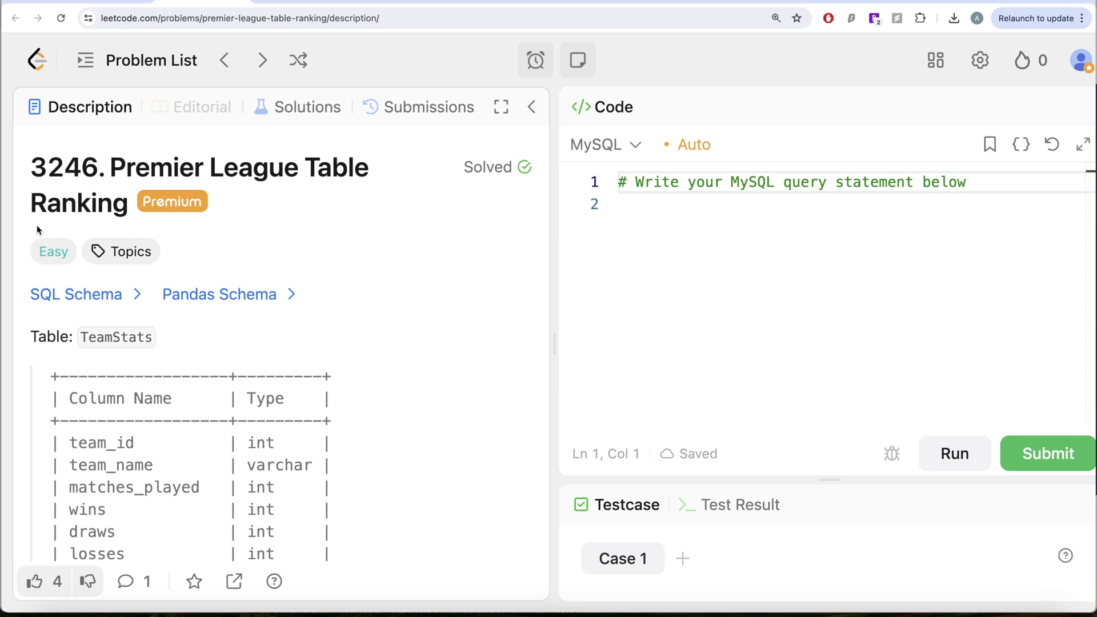
Preview the TeamStats SQL setup script and the Pandas setup code, then close both.
left_click(83, 297)
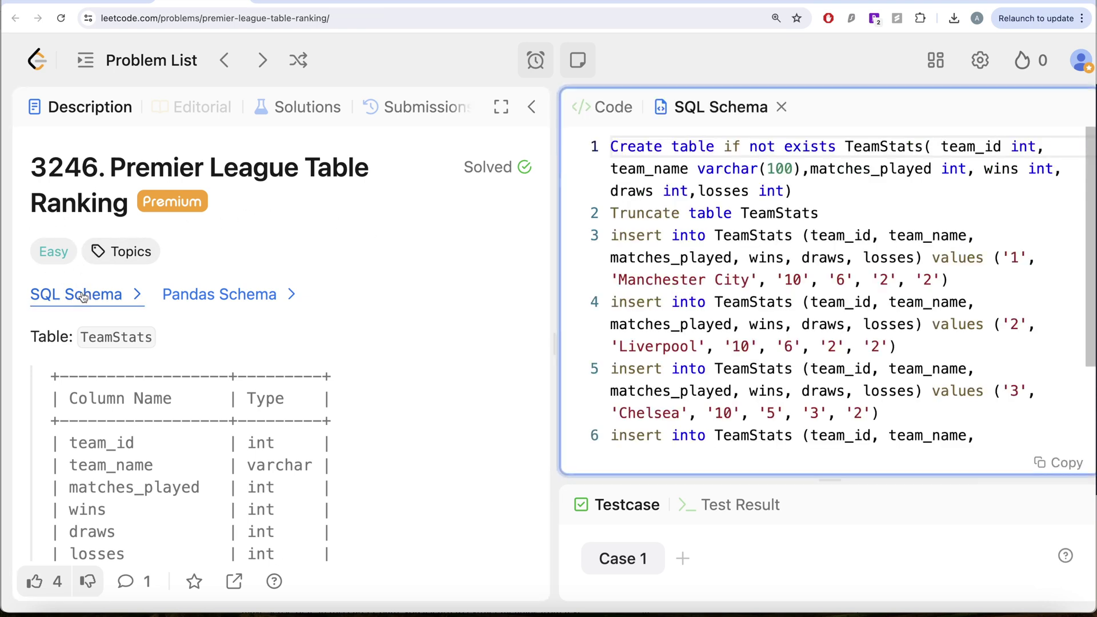
left_click(199, 296)
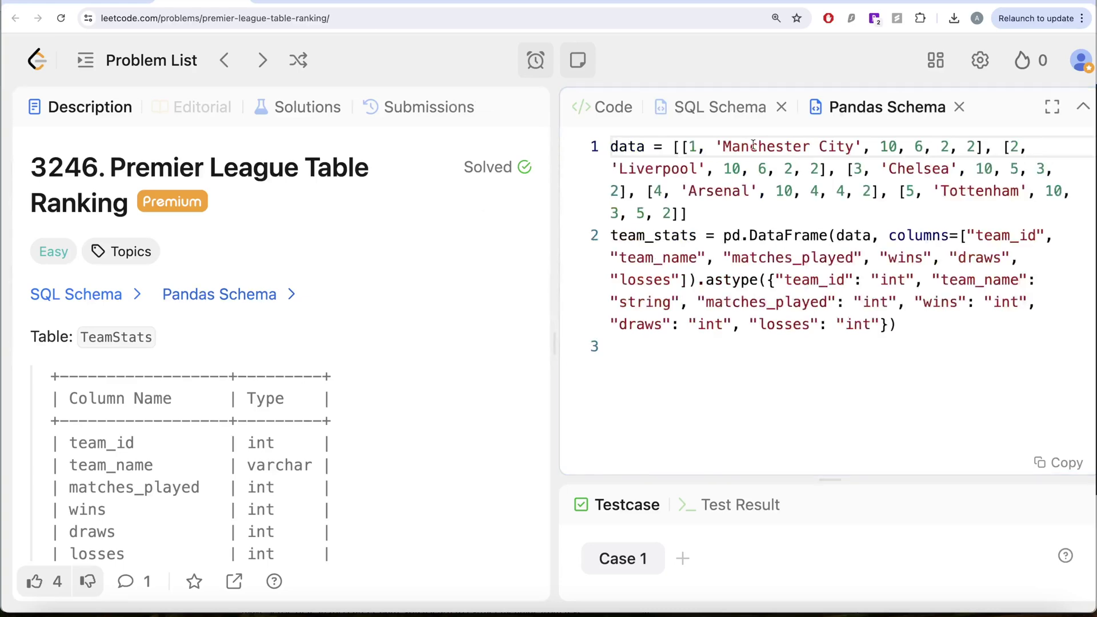
left_click(781, 106)
left_click(806, 107)
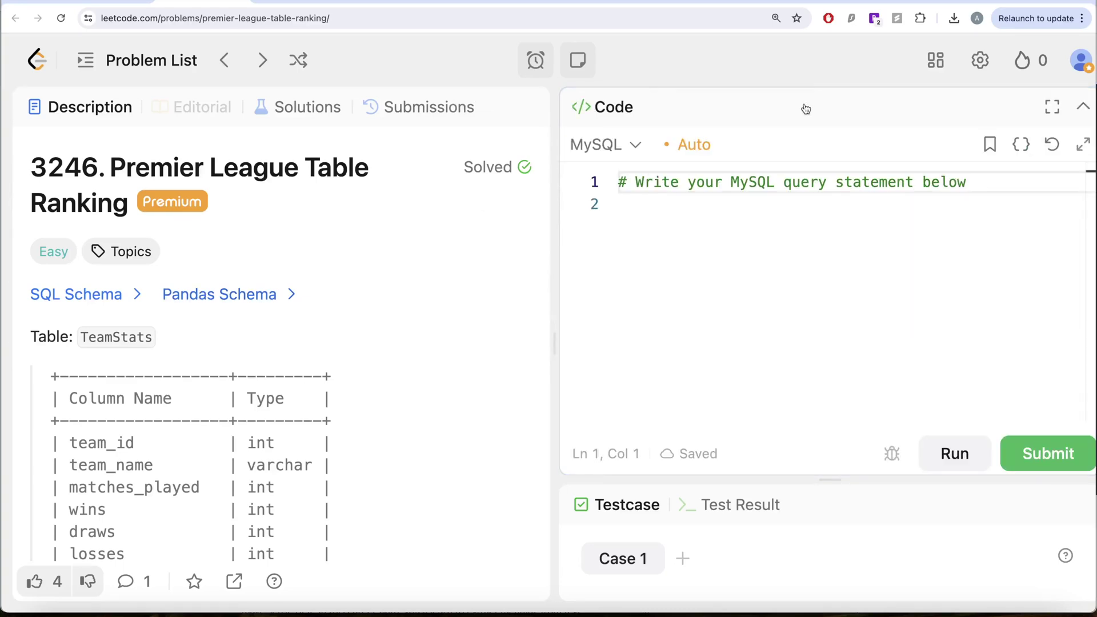
scroll(454, 330, "down", 1)
scroll(454, 330, "down", 2)
scroll(455, 330, "down", 1)
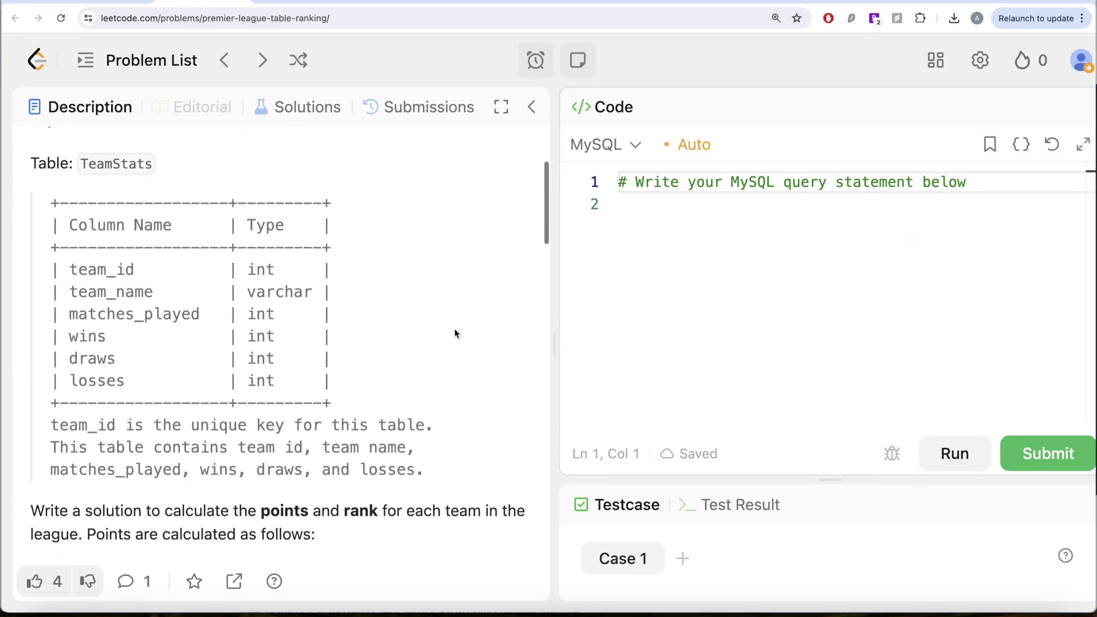
scroll(455, 333, "down", 1)
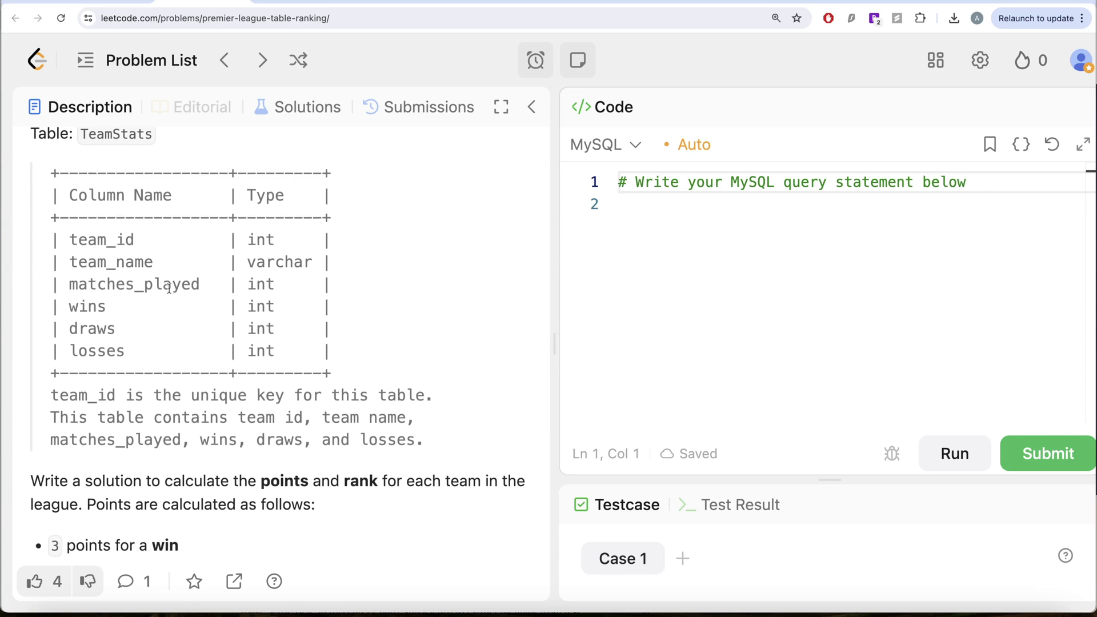
scroll(143, 343, "down", 1)
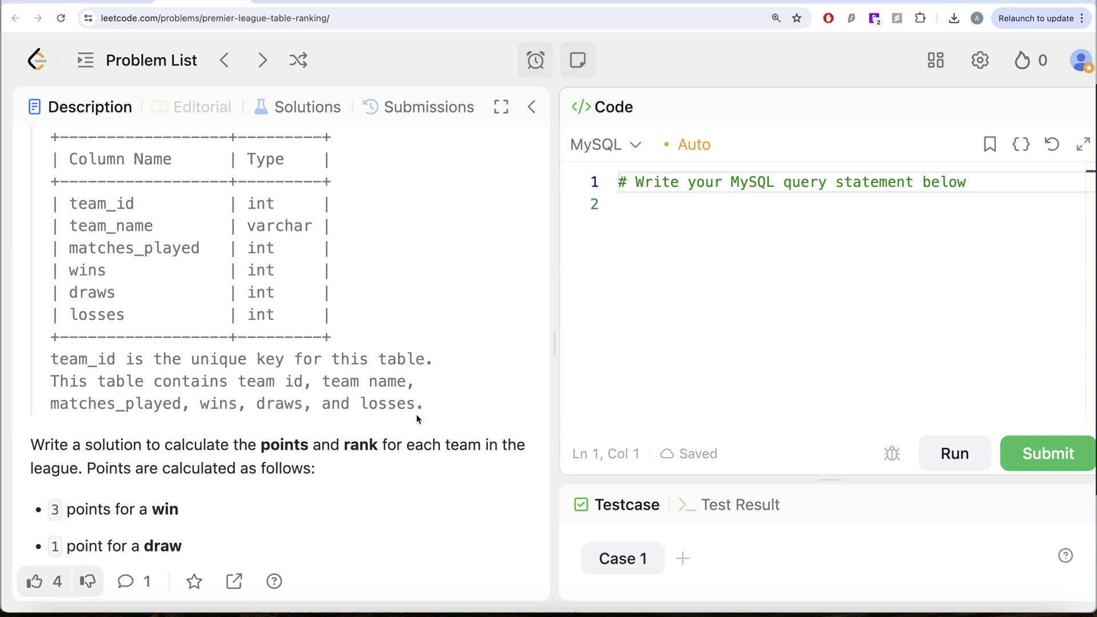
scroll(418, 418, "down", 3)
scroll(418, 418, "down", 2)
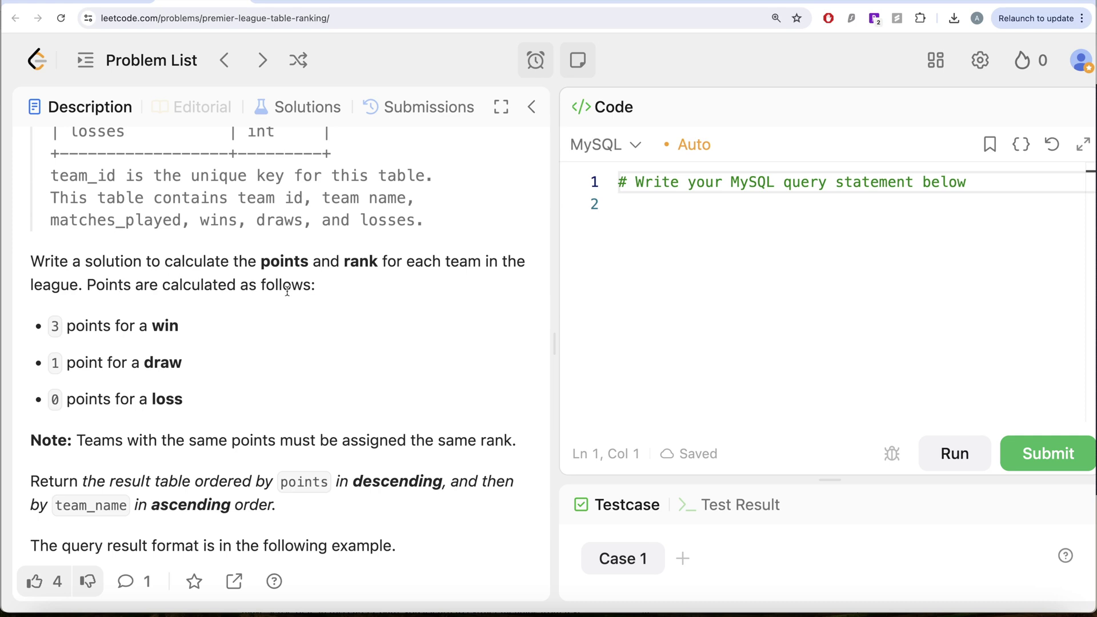
scroll(330, 314, "down", 2)
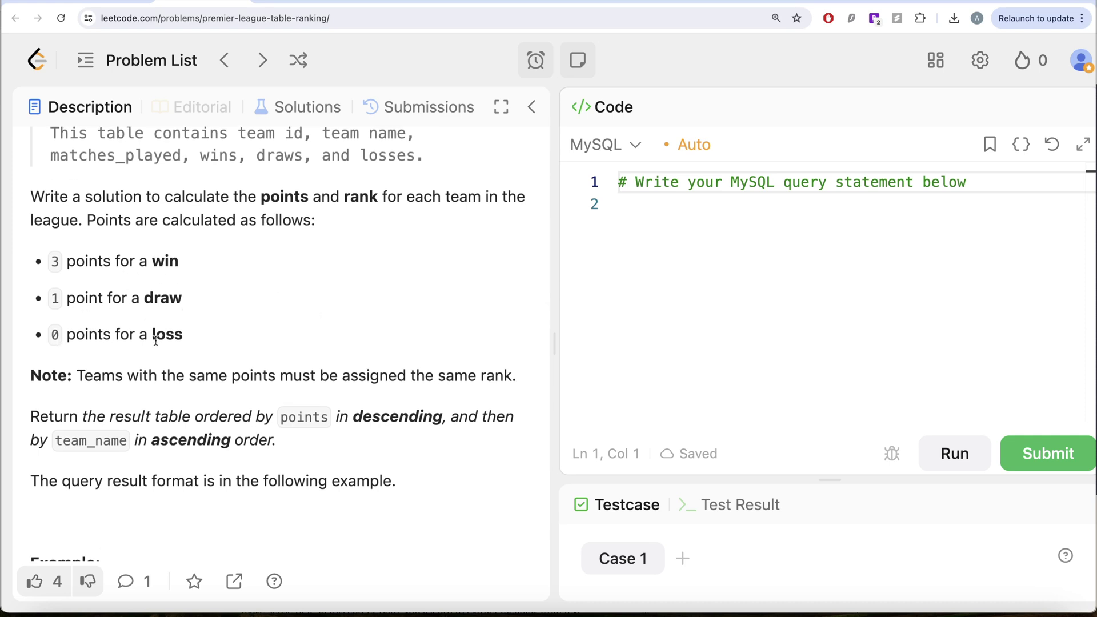
scroll(156, 339, "down", 2)
scroll(155, 343, "down", 2)
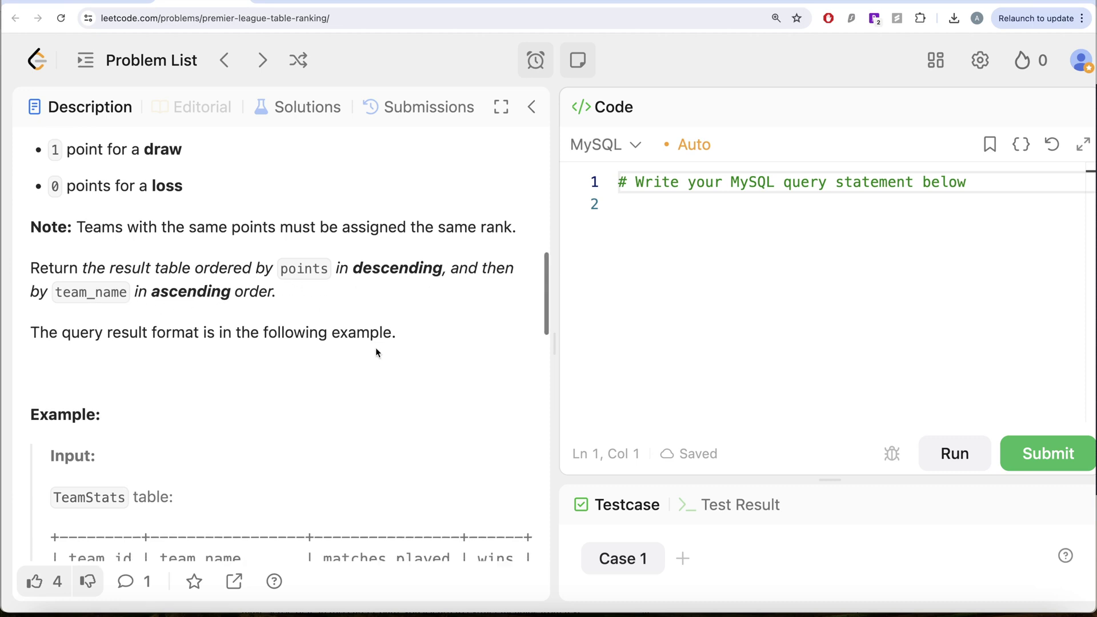
scroll(376, 347, "down", 3)
scroll(376, 346, "down", 2)
scroll(376, 347, "down", 1)
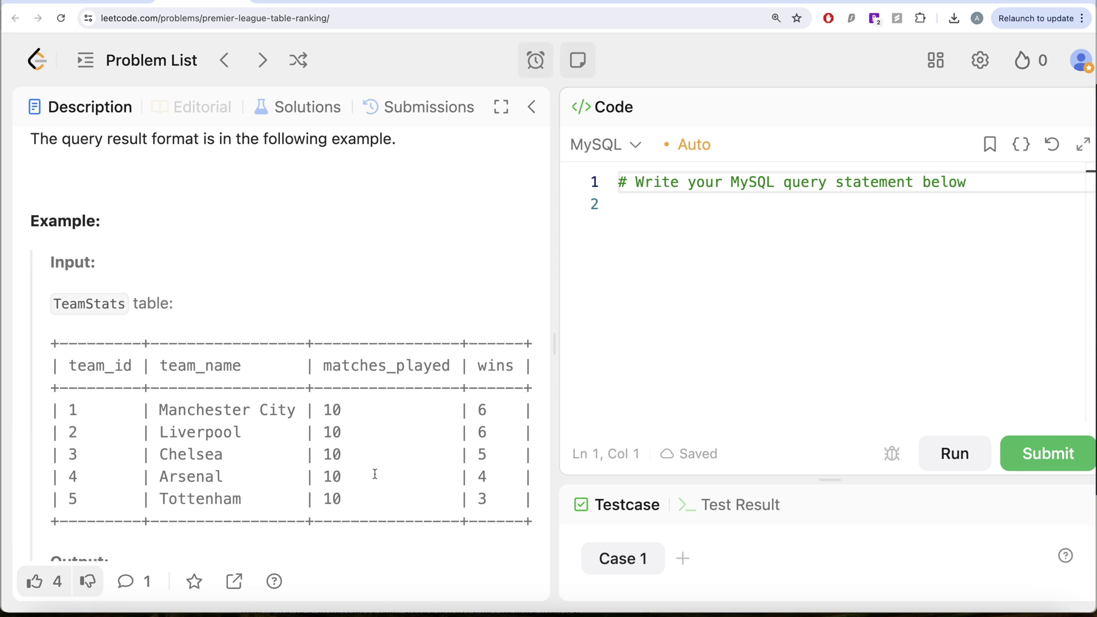
scroll(375, 474, "right", 3)
scroll(375, 474, "right", 1)
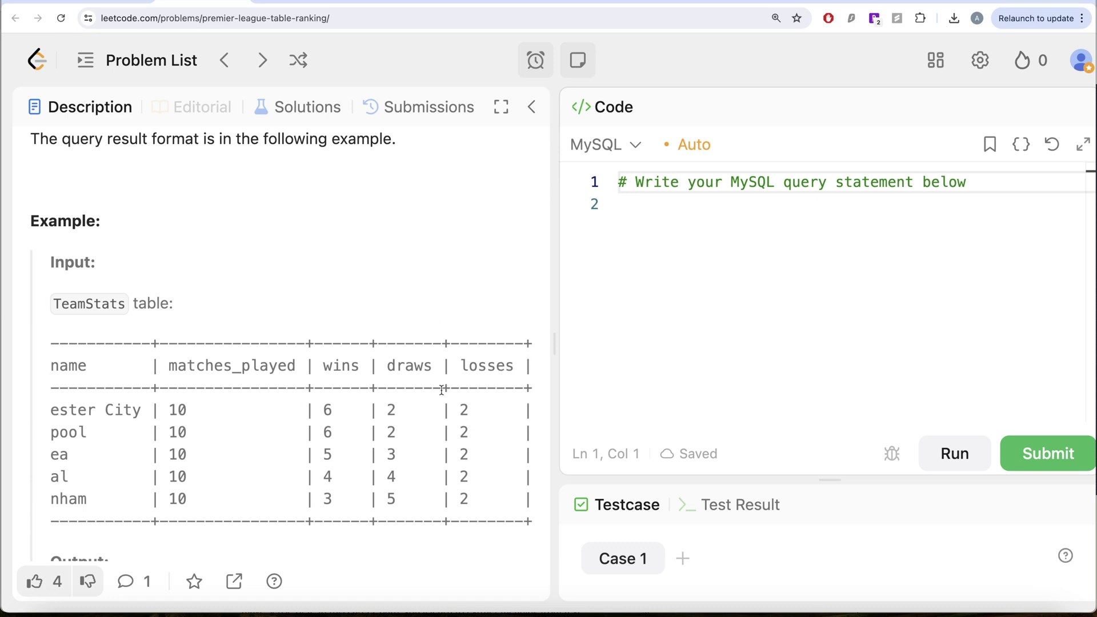
scroll(368, 399, "left", 2)
scroll(367, 398, "left", 2)
scroll(368, 399, "left", 1)
scroll(368, 399, "left", 2)
scroll(369, 403, "left", 2)
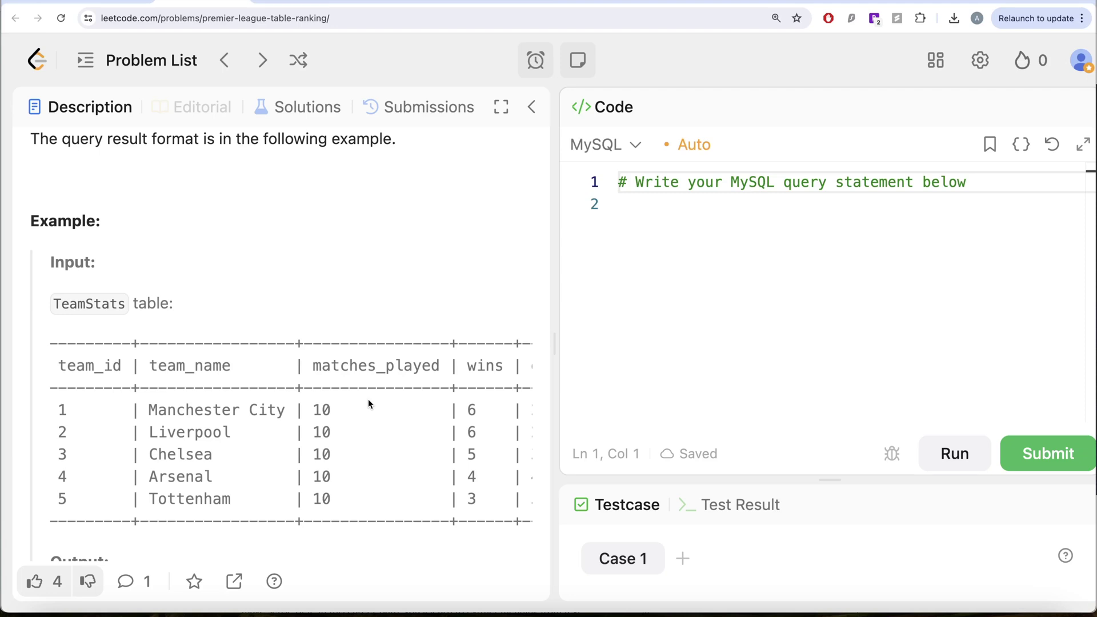
scroll(252, 440, "down", 3)
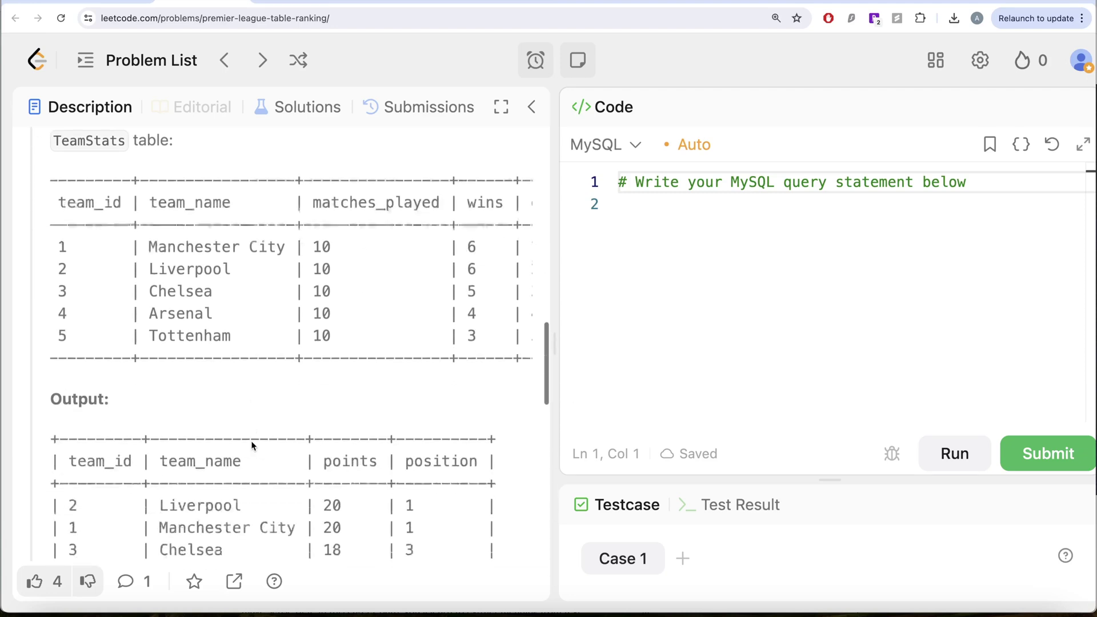
scroll(251, 442, "down", 3)
scroll(251, 441, "up", 1)
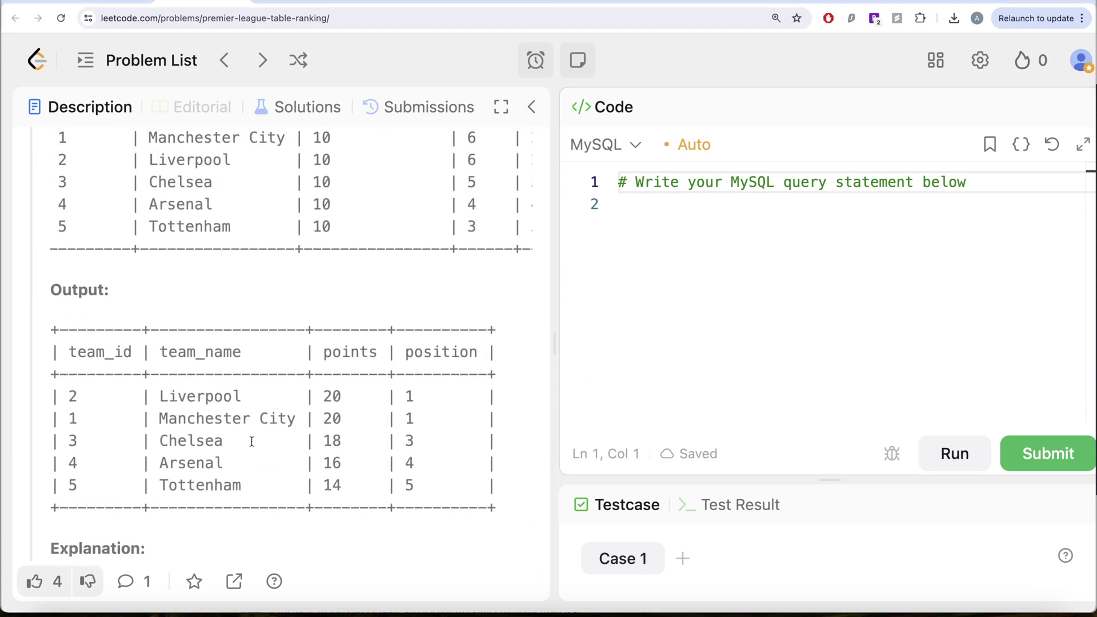
scroll(251, 440, "up", 1)
scroll(251, 440, "up", 2)
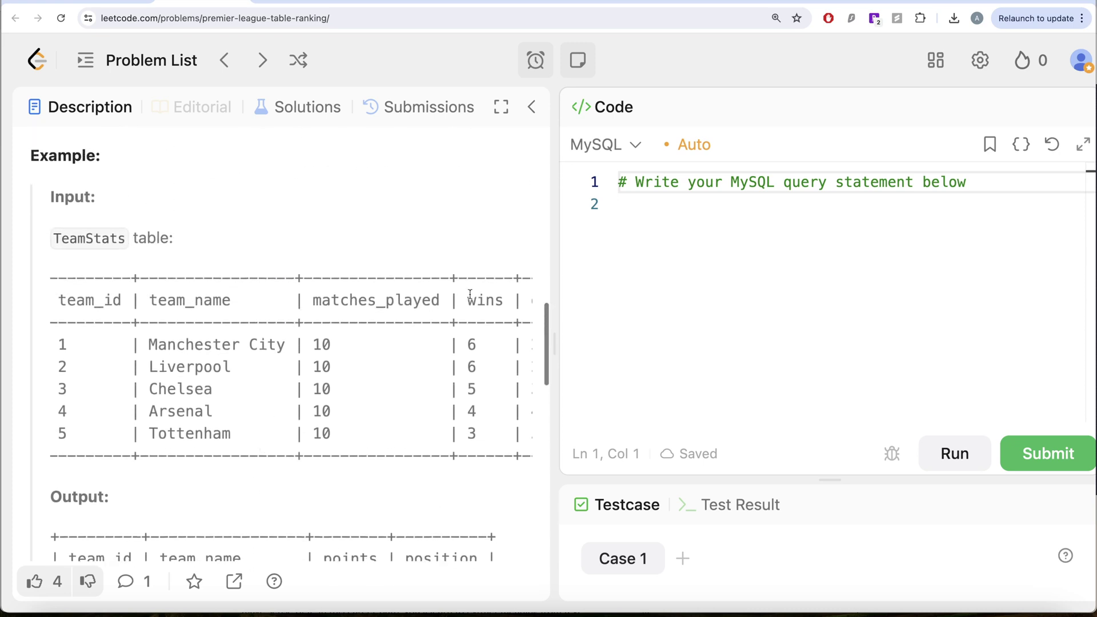
Add lines below the comment for SELECT team_id, team_name FROM TeamStats.
left_click(651, 215)
key("Return")
type("F")
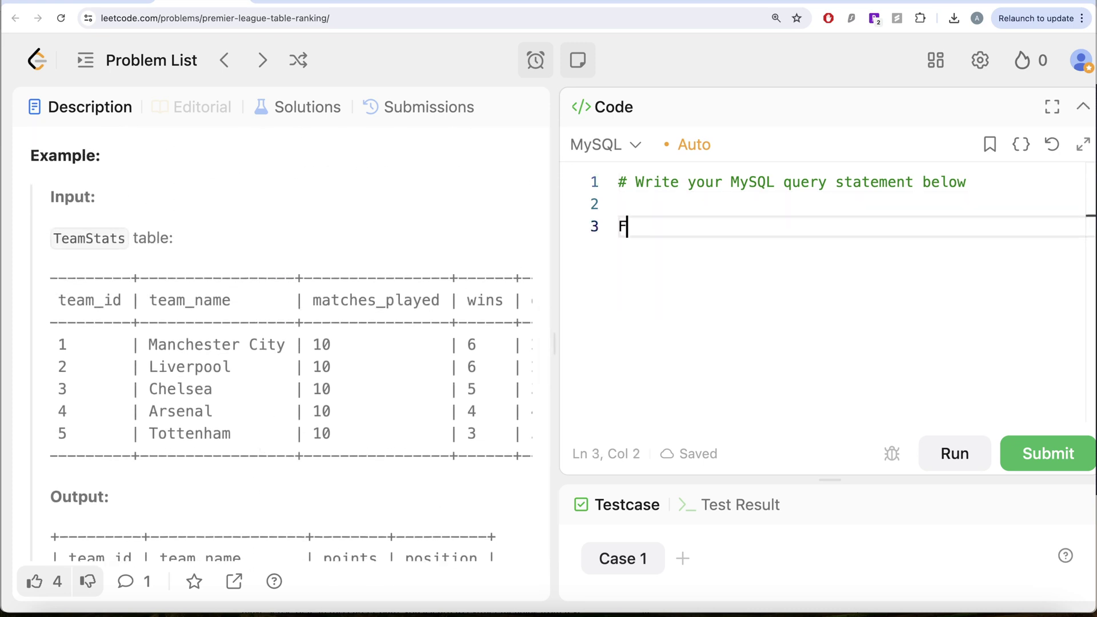
type("ROM Tea")
type("mStats")
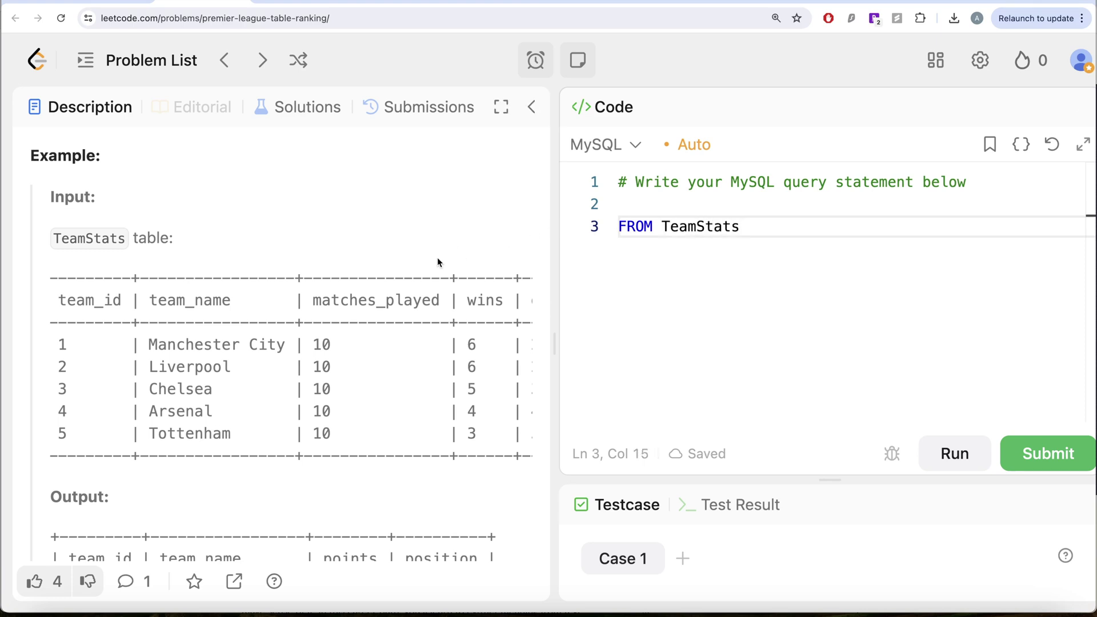
scroll(426, 271, "down", 1)
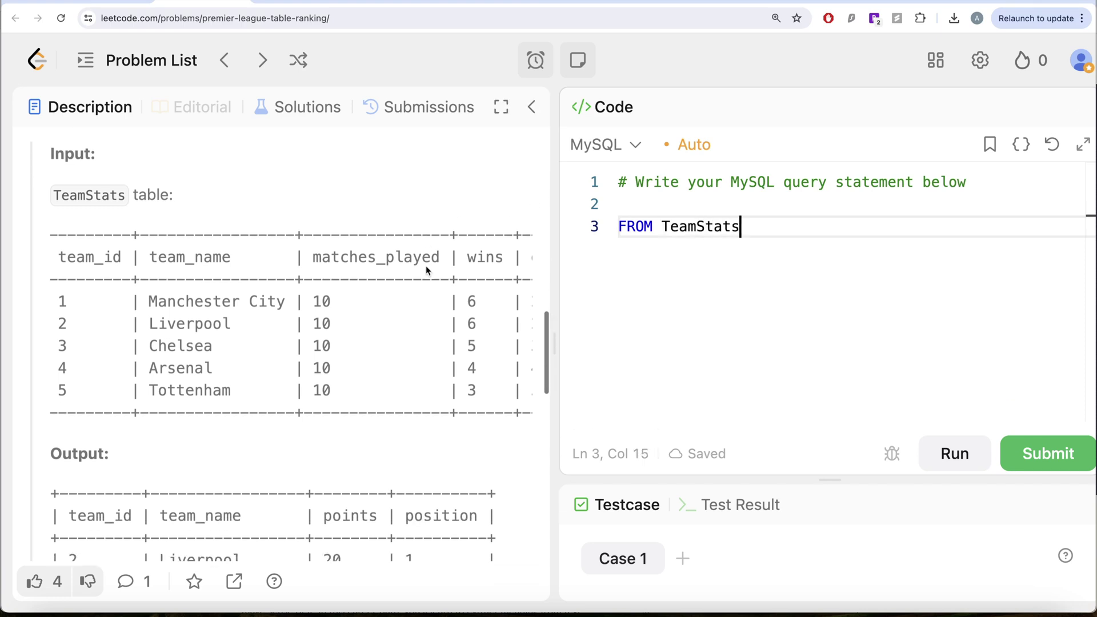
left_click(652, 207)
type("SELECT ")
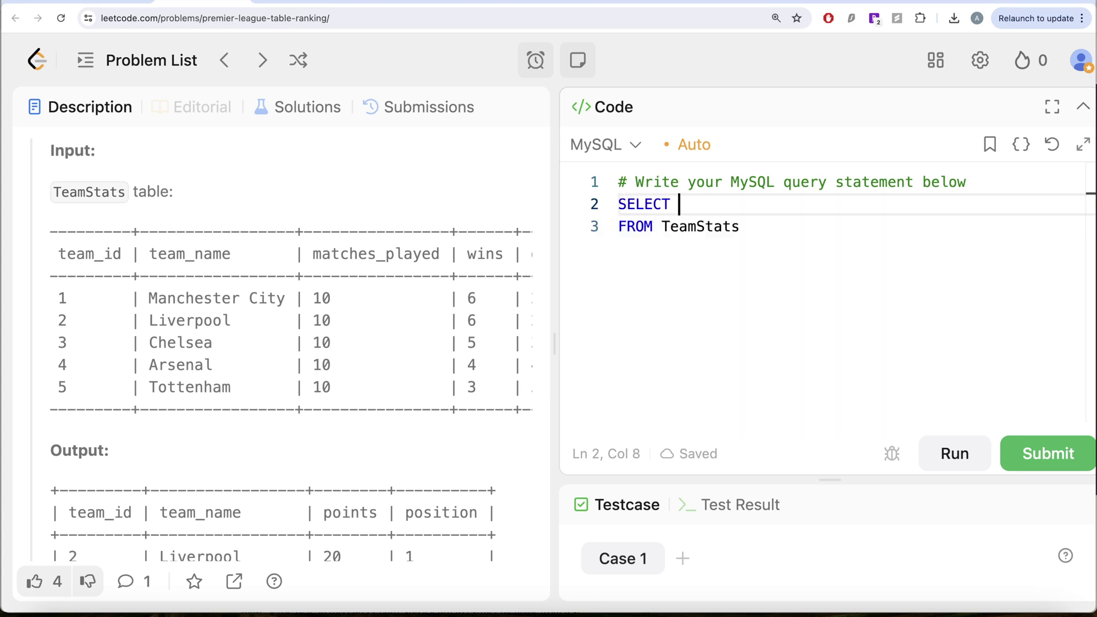
type("team")
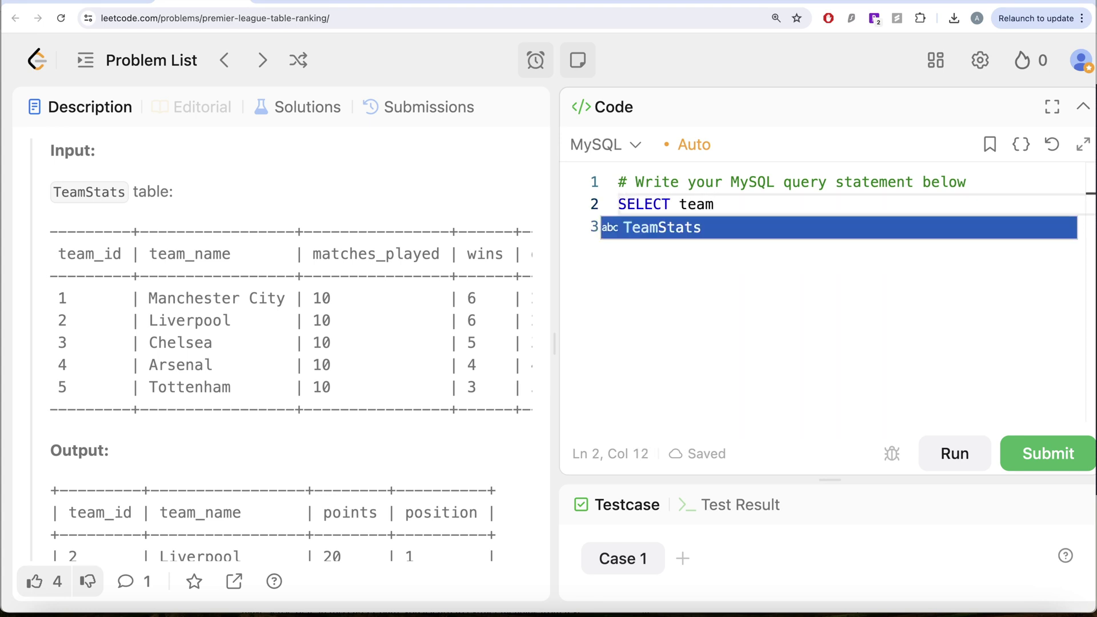
type("_id, team")
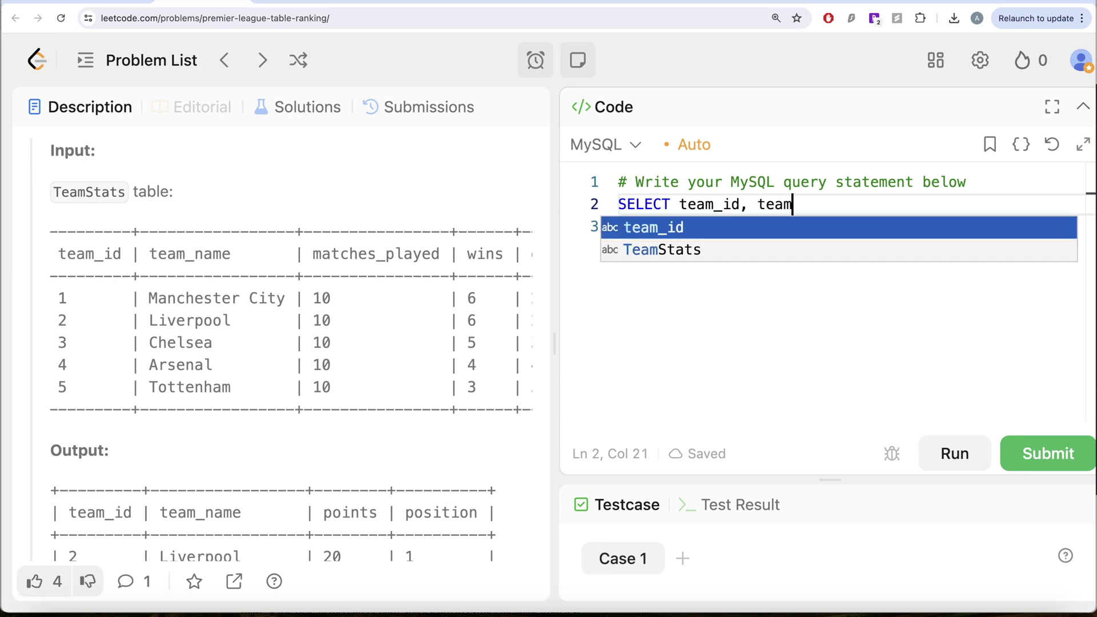
type("_name")
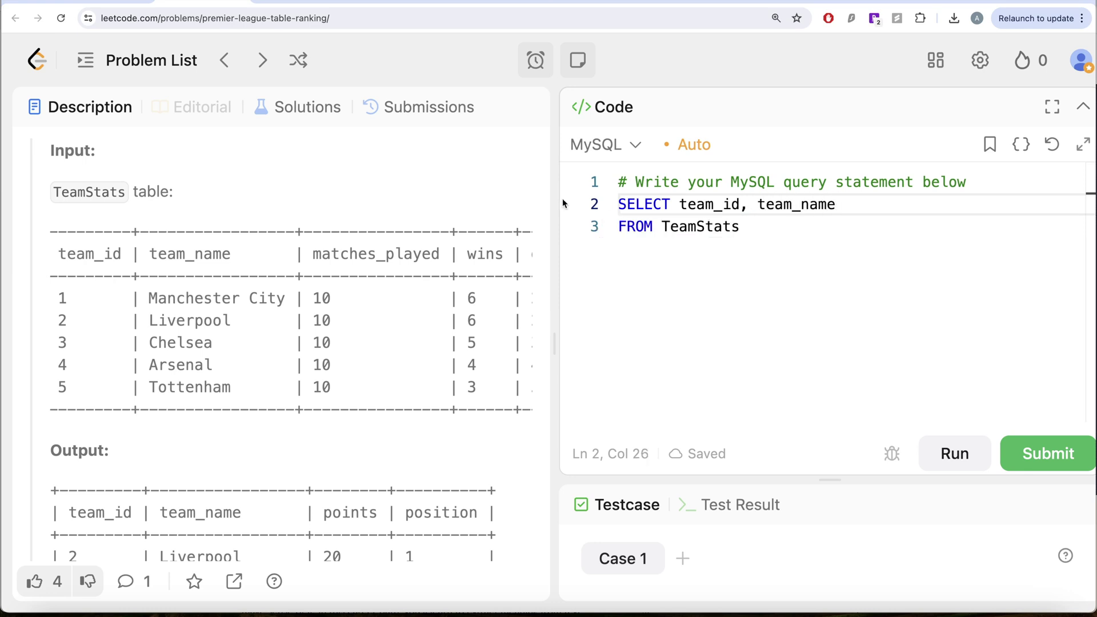
scroll(452, 326, "right", 3)
scroll(451, 324, "right", 2)
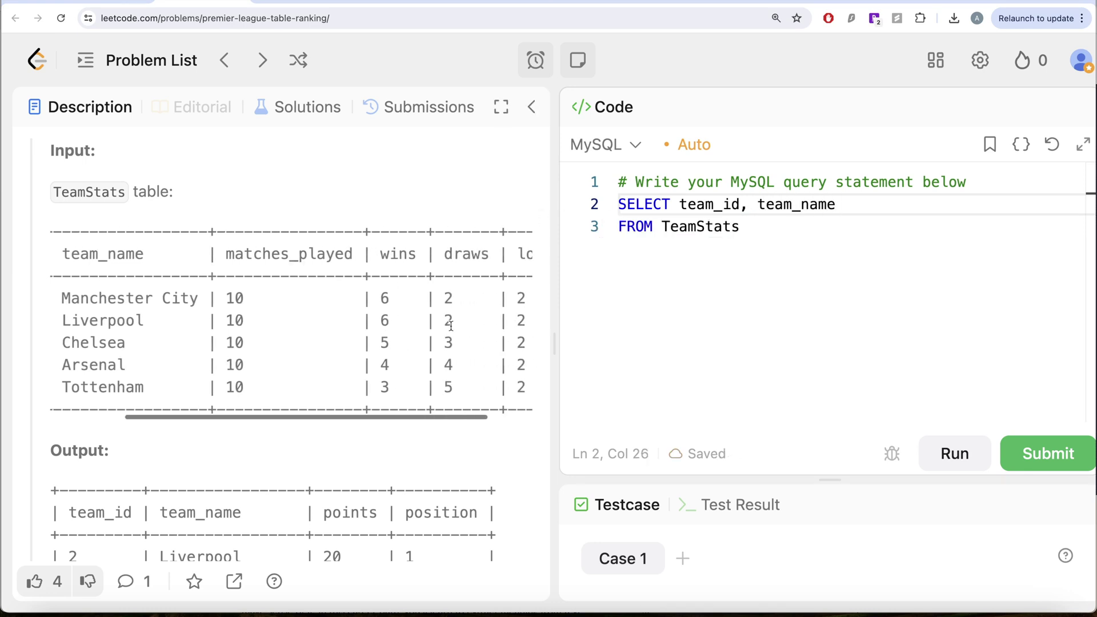
type(", wins*3+draws*1")
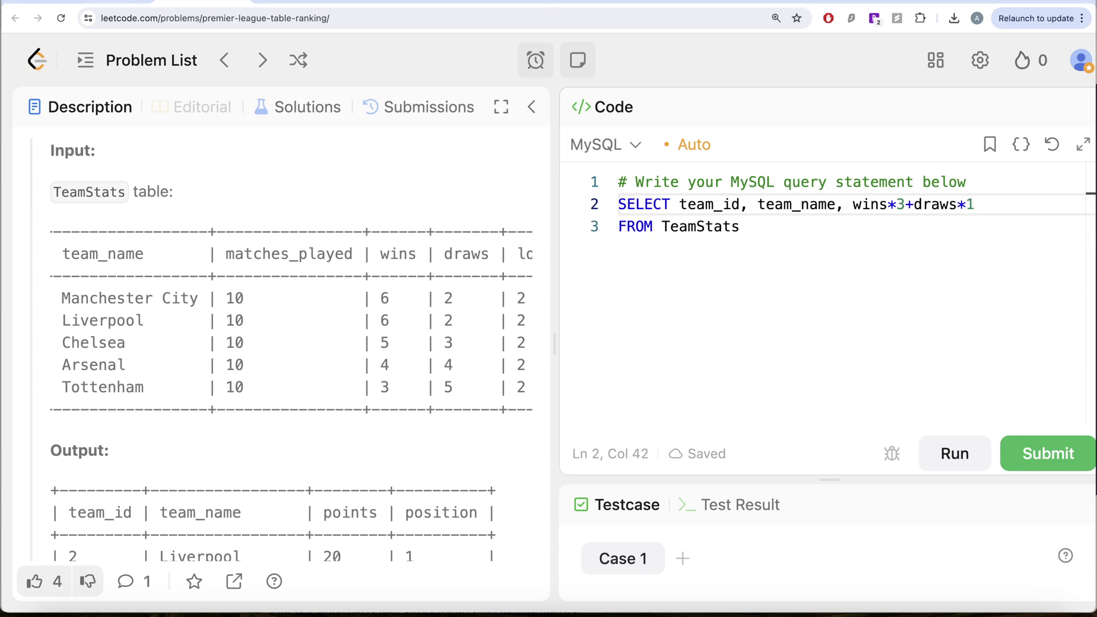
type("+losses")
type("*0")
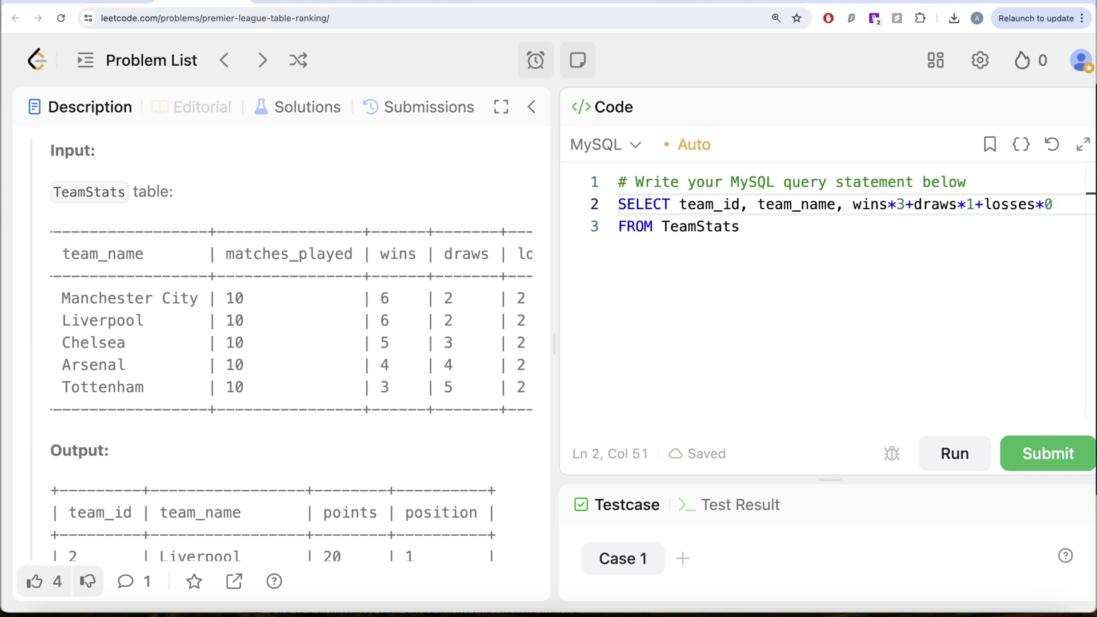
Add the points alias and semicolon, then run it, getting points 20, 20, 18, 16, 14.
key("Return")
type("AS po")
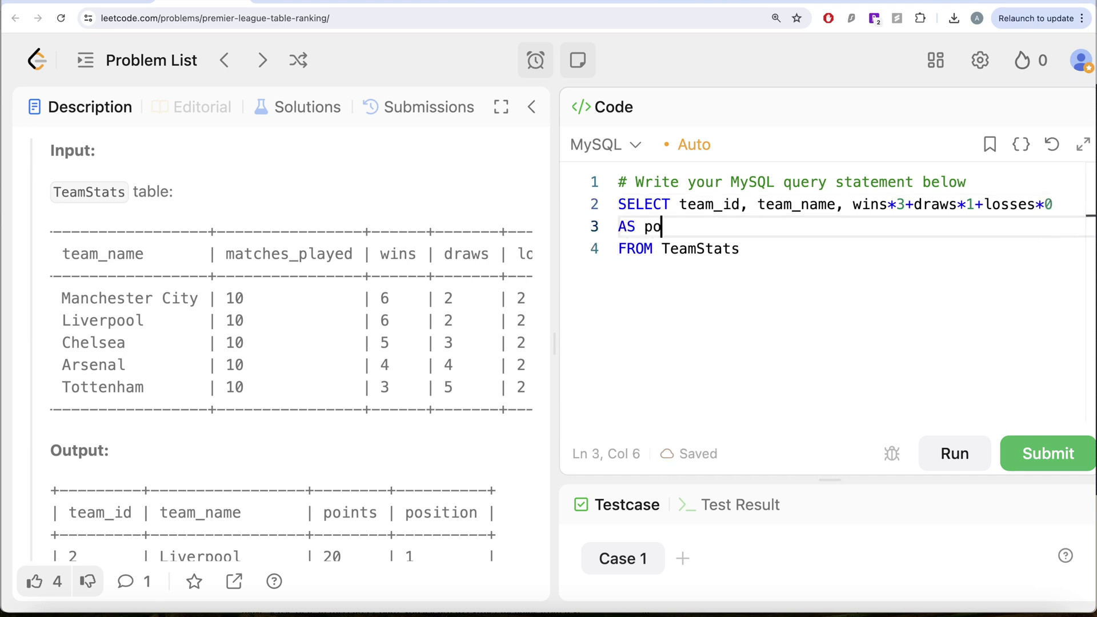
type("ints")
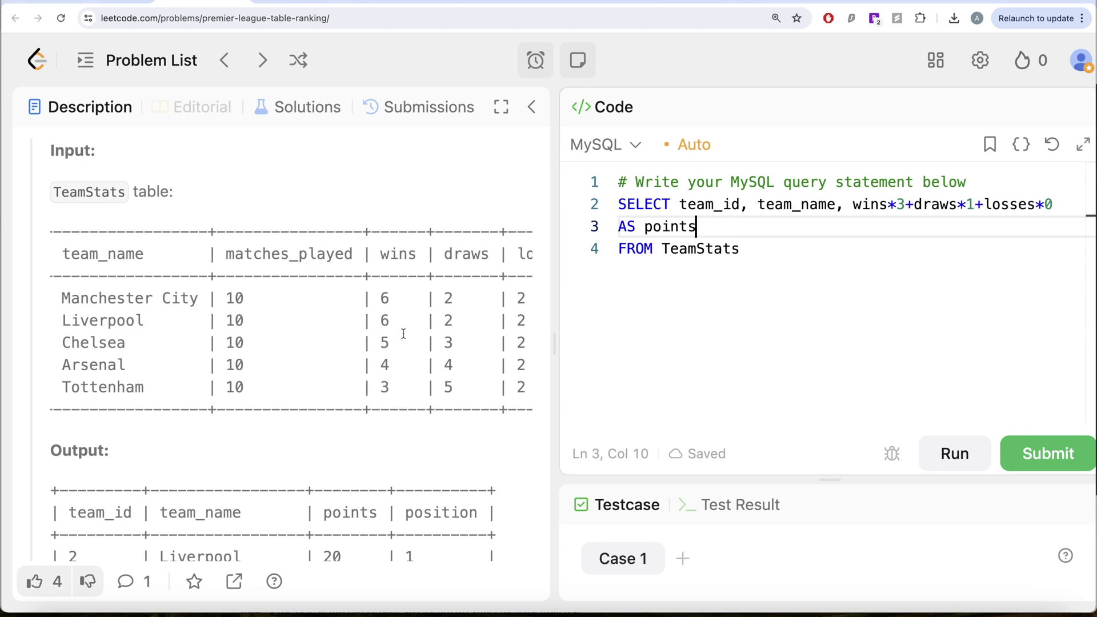
left_click(760, 253)
type(";")
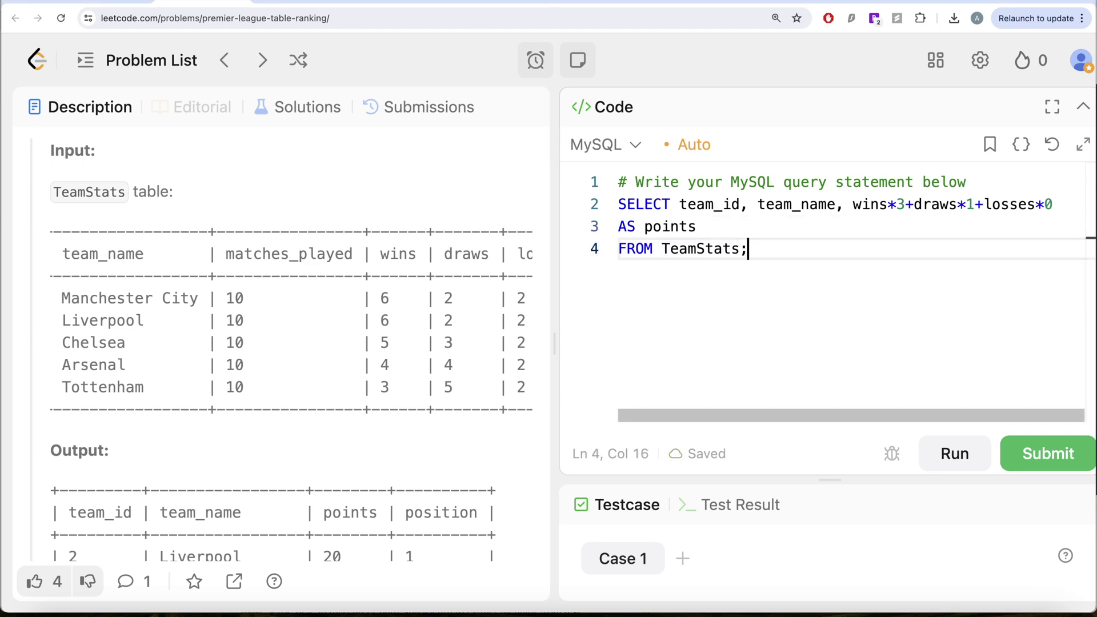
left_click(955, 459)
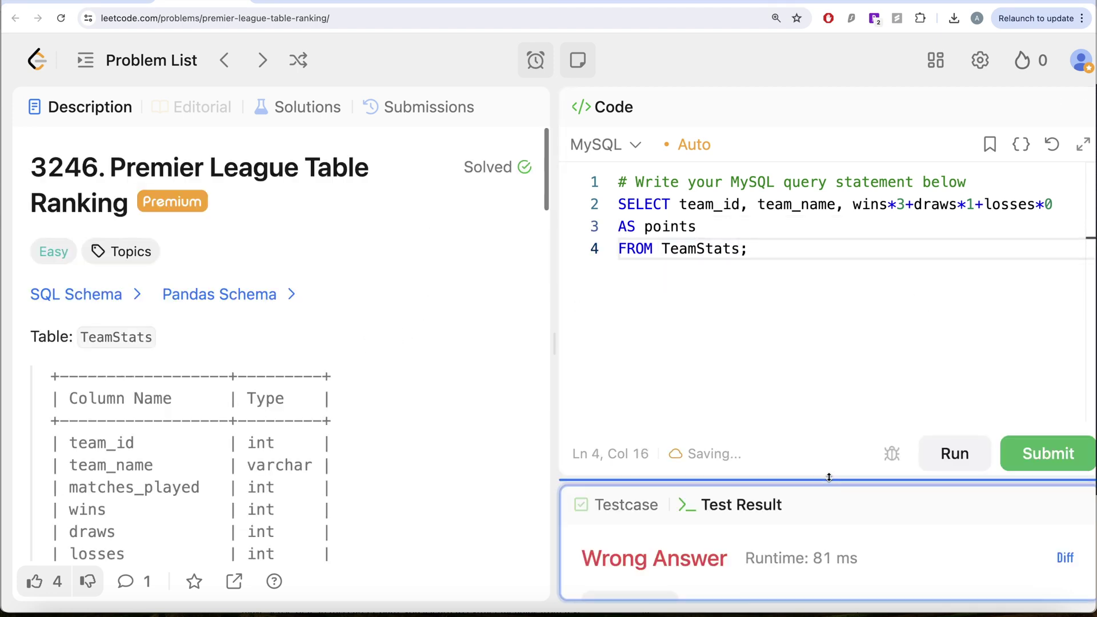
left_click_drag(828, 480, 825, 363)
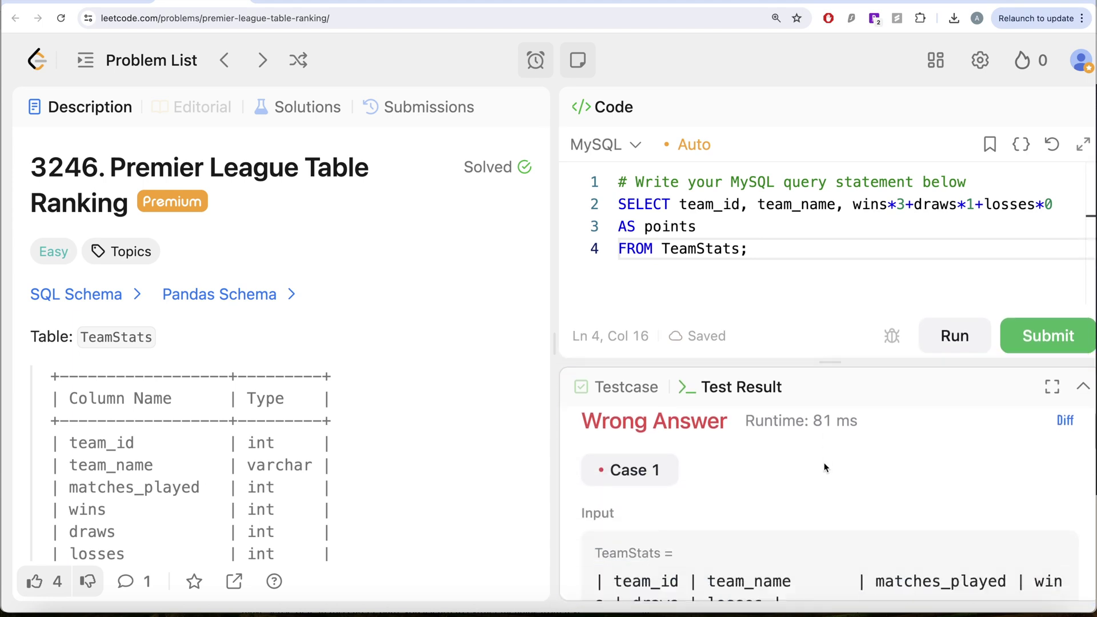
scroll(824, 462, "down", 5)
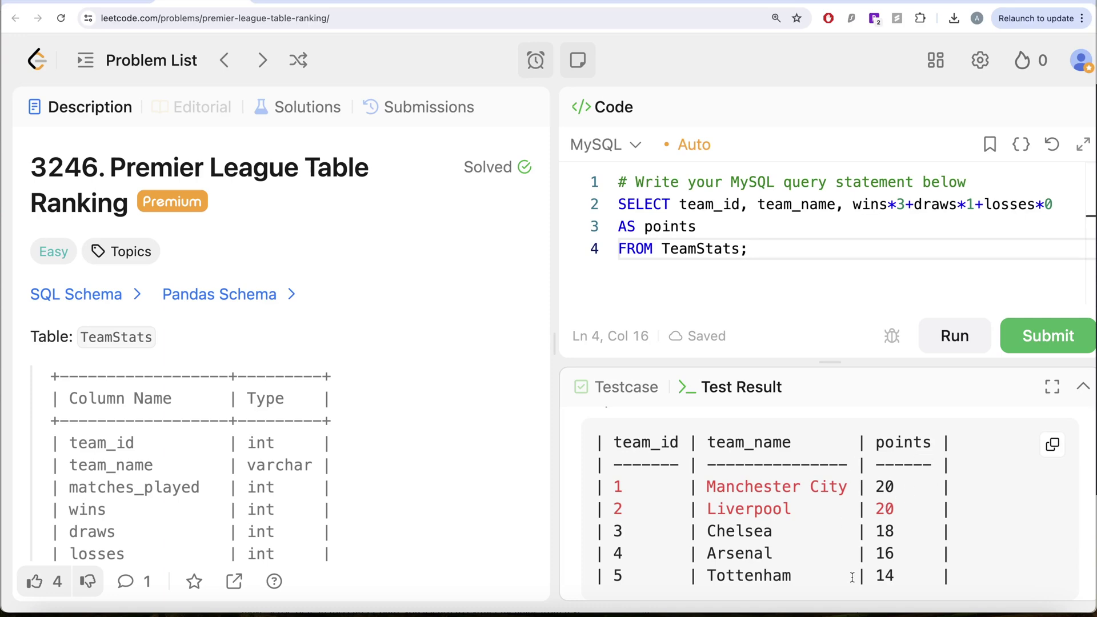
scroll(357, 413, "down", 2)
scroll(357, 412, "down", 4)
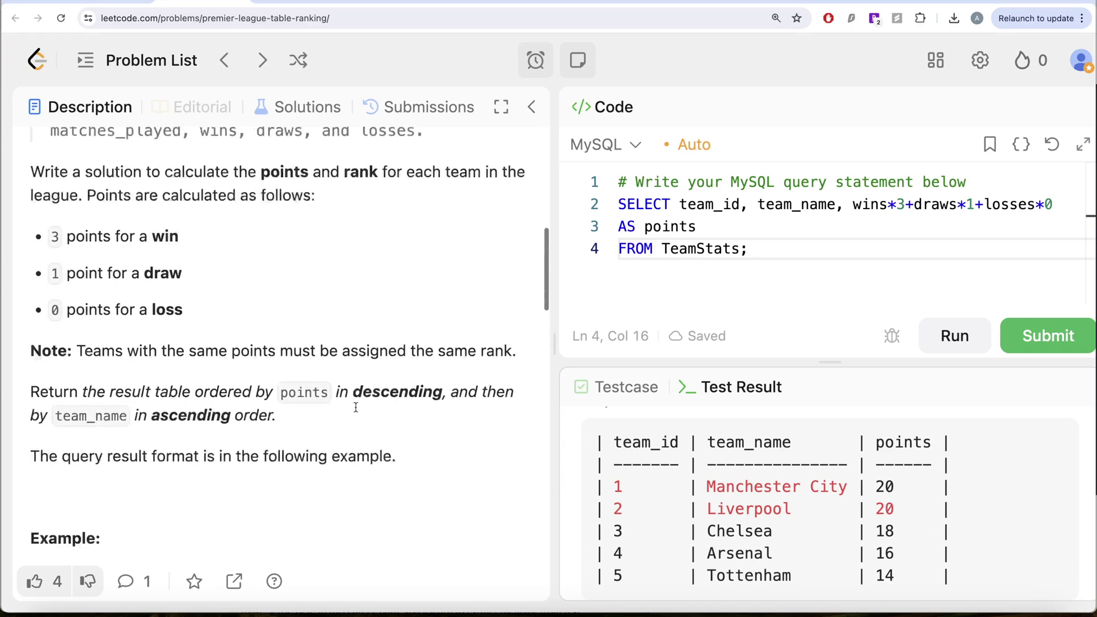
scroll(357, 412, "down", 2)
scroll(357, 413, "down", 3)
scroll(355, 412, "down", 2)
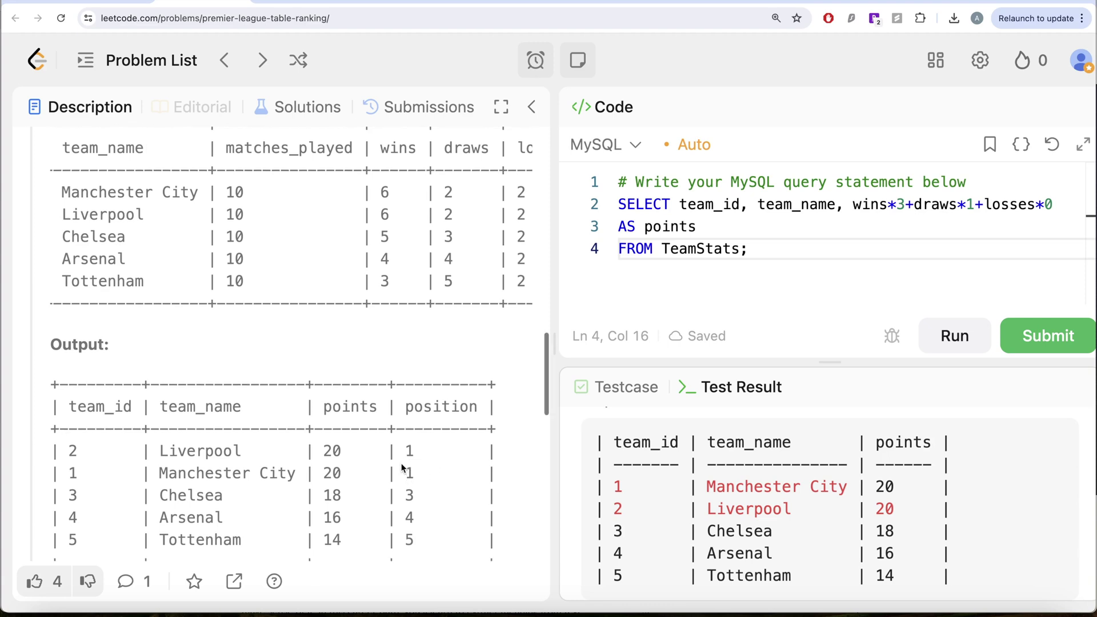
scroll(403, 468, "down", 1)
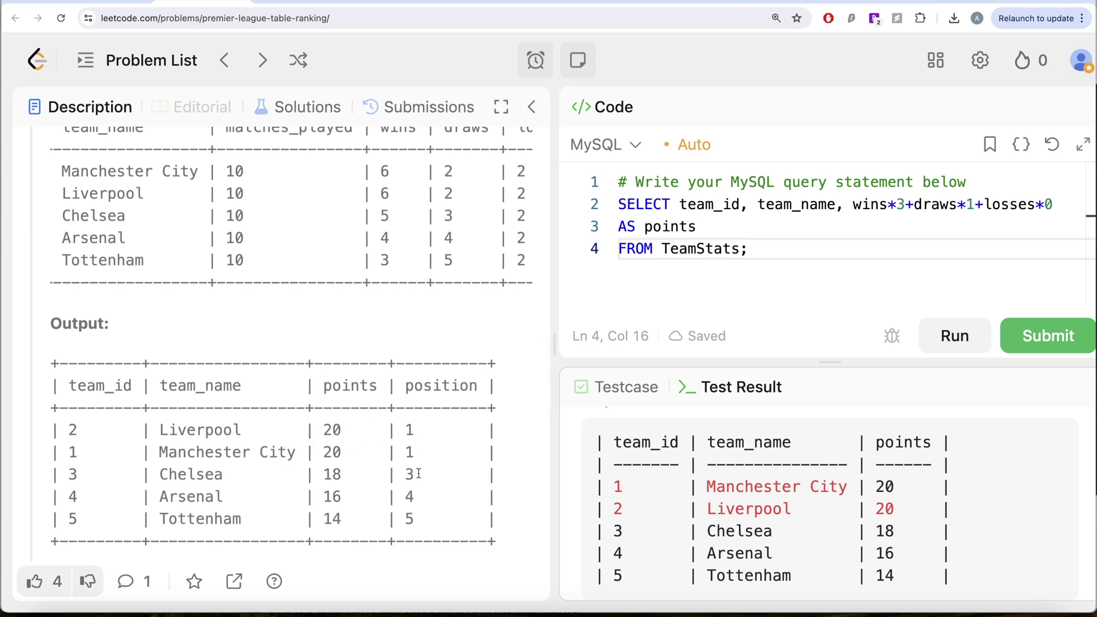
mouse_move(699, 224)
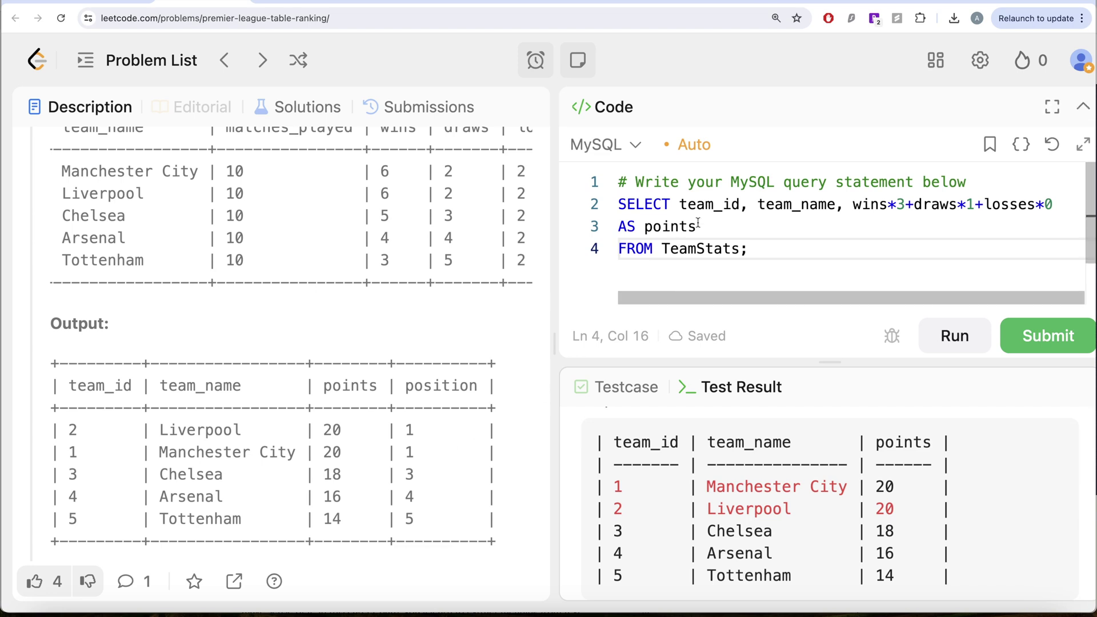
Add RANK() OVER ordering by the copied points formula DESC, aliased as position.
left_click(709, 225)
type(", RA")
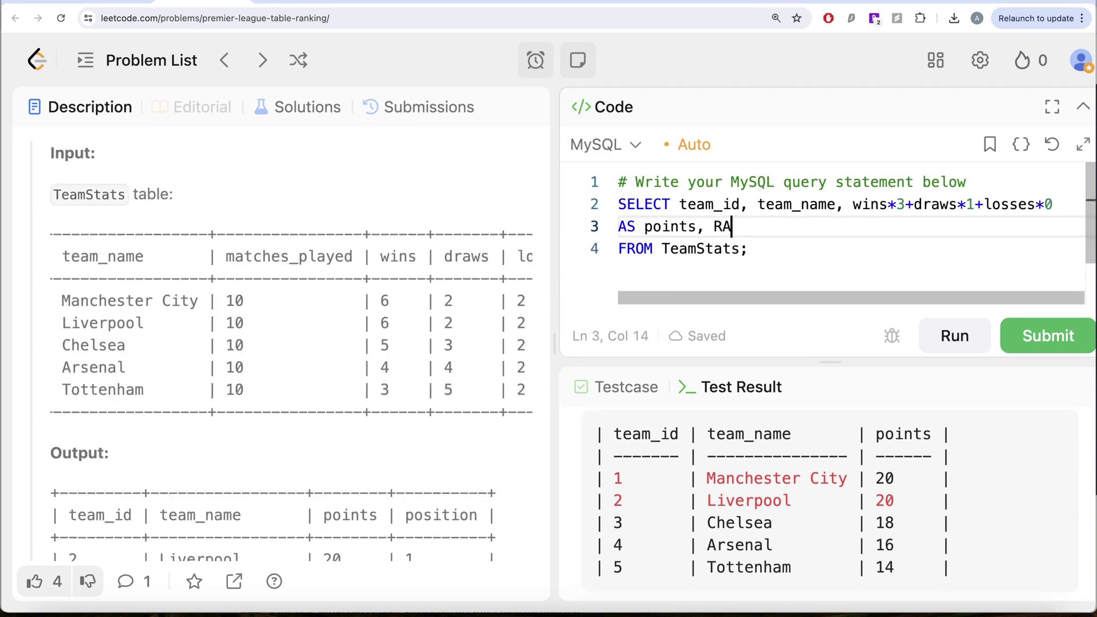
type("NK() O")
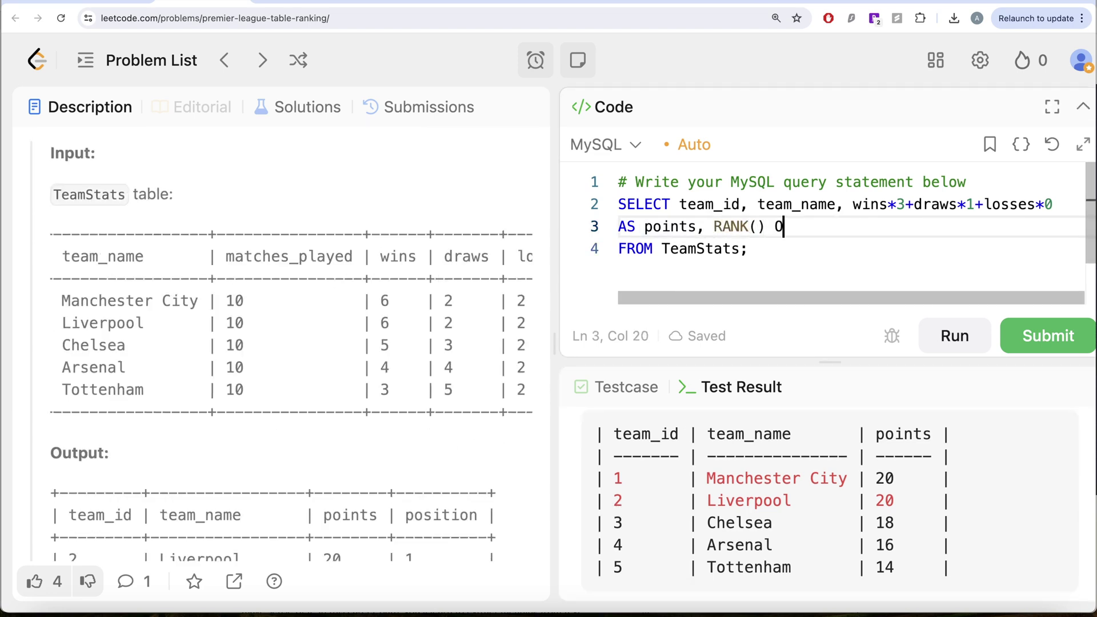
type("VER(")
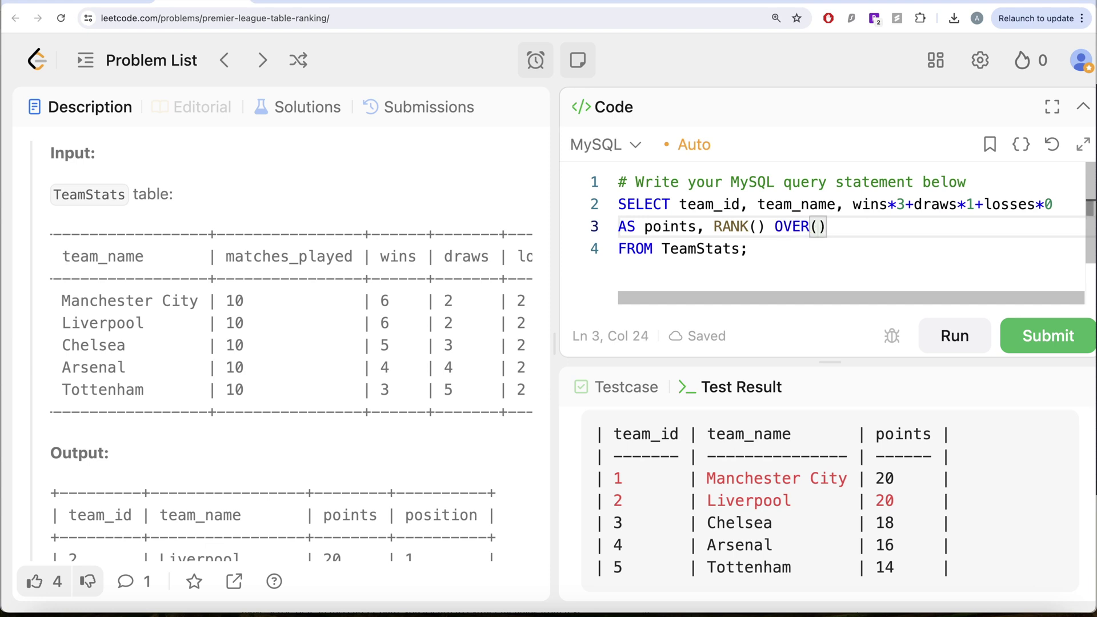
type("O")
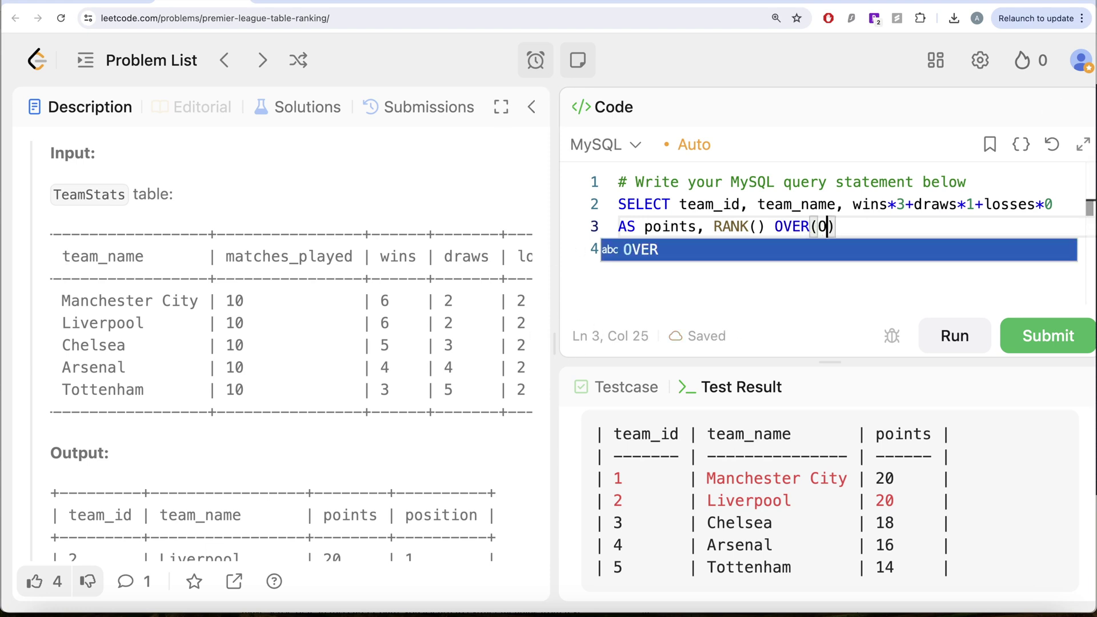
type("RDER BY")
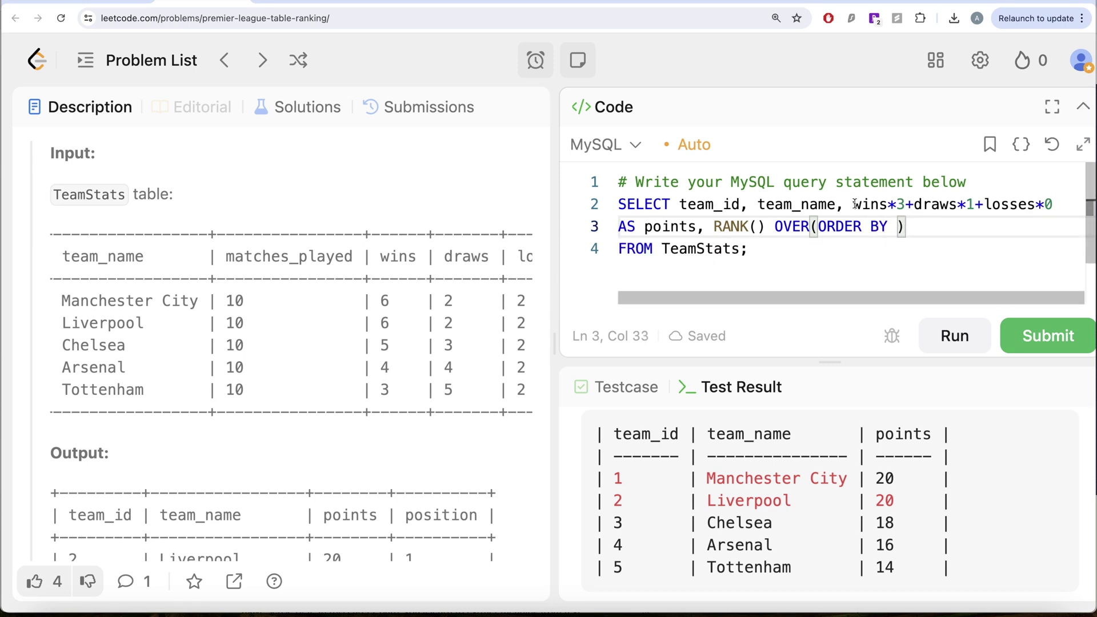
left_click_drag(853, 204, 1053, 204)
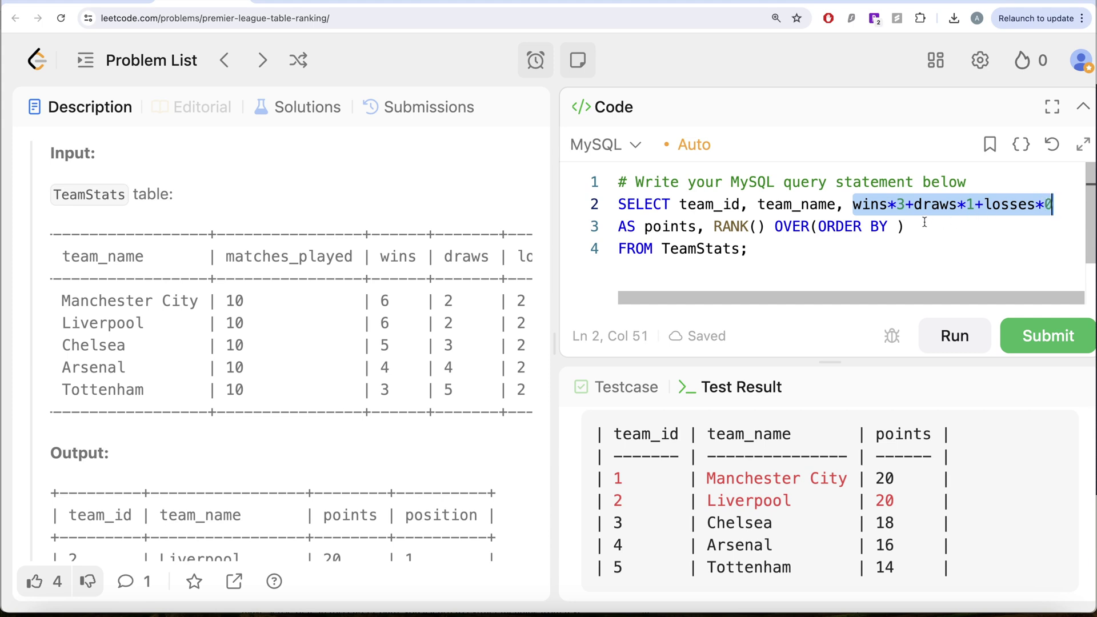
left_click(897, 226)
type("wins*3+draws*1+losses*0")
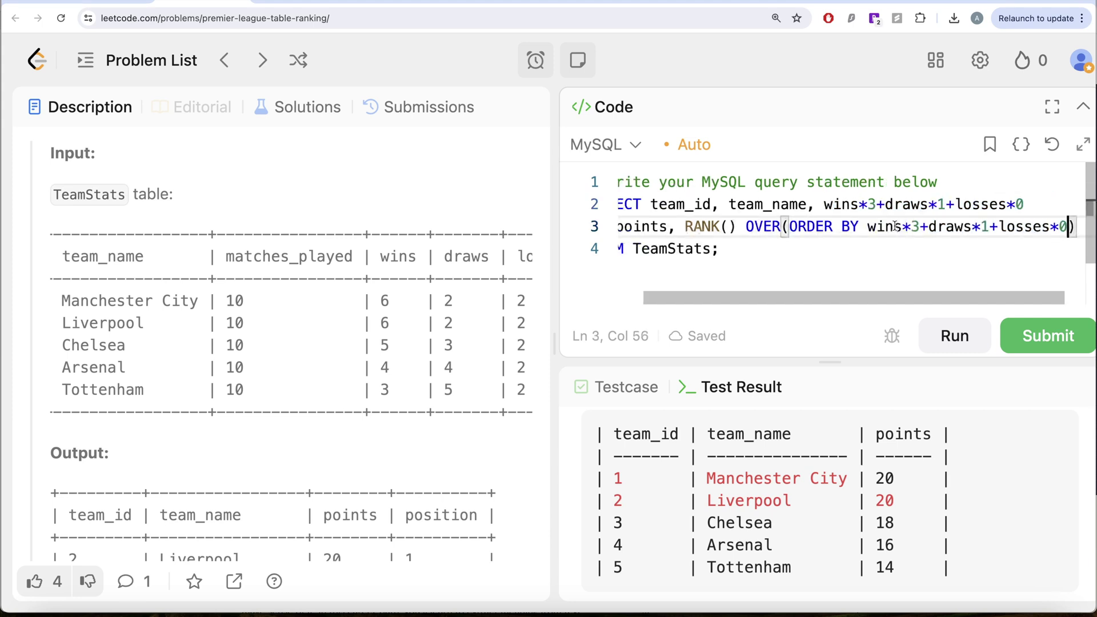
key("Return")
type("DESC")
key("Right")
type("AS position")
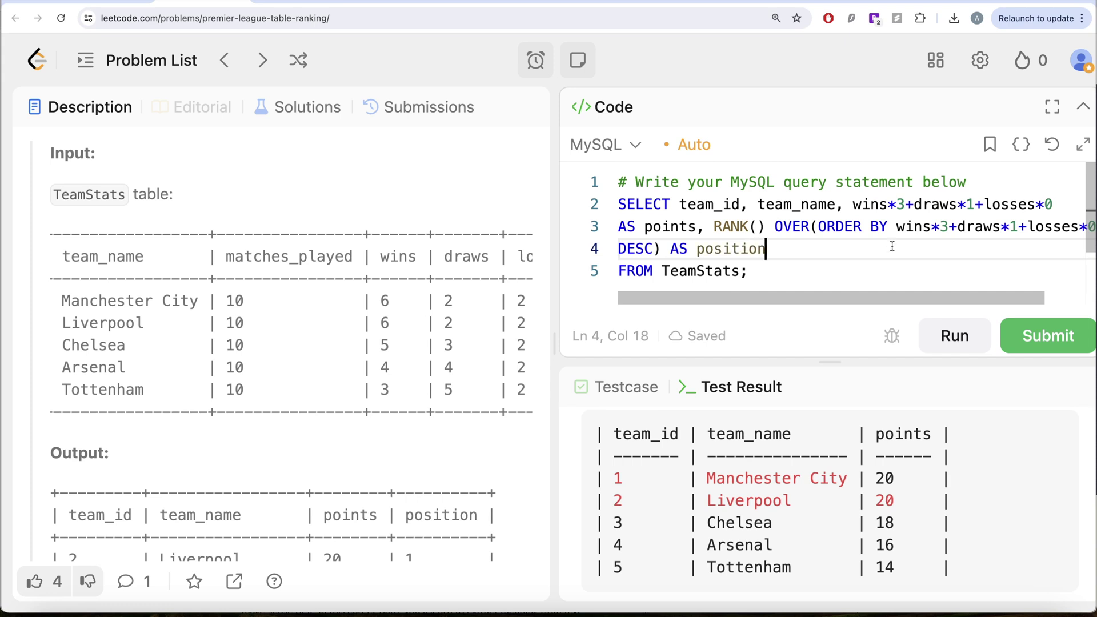
Run the ranking query, which shows positions 1, 1, 3, 4, 5.
left_click(963, 336)
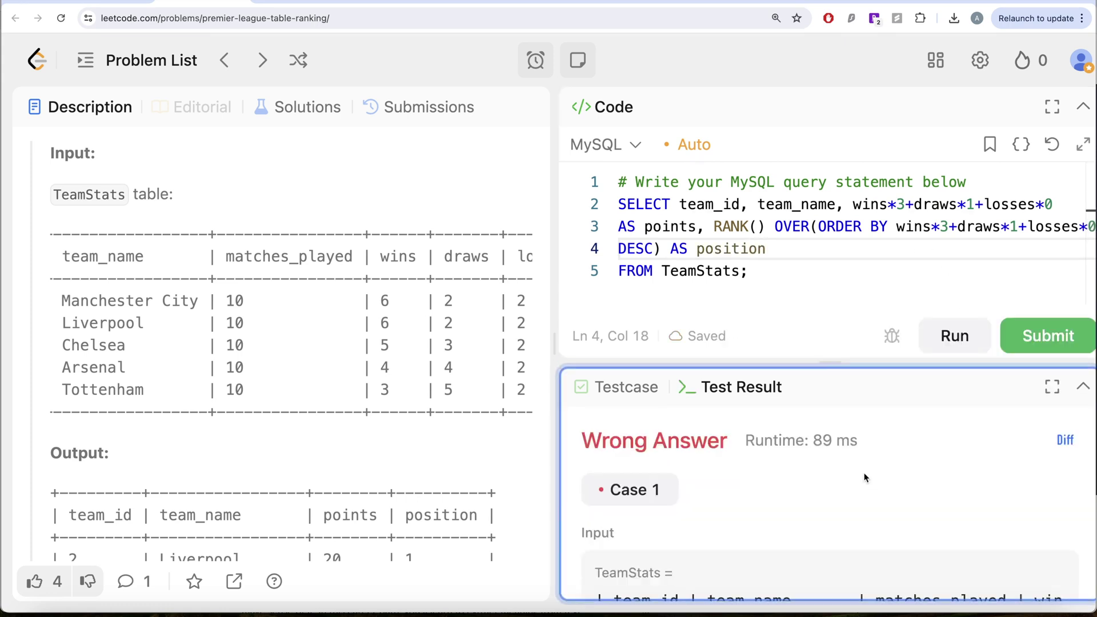
scroll(833, 502, "down", 3)
scroll(833, 503, "down", 3)
scroll(834, 502, "down", 2)
scroll(834, 503, "down", 1)
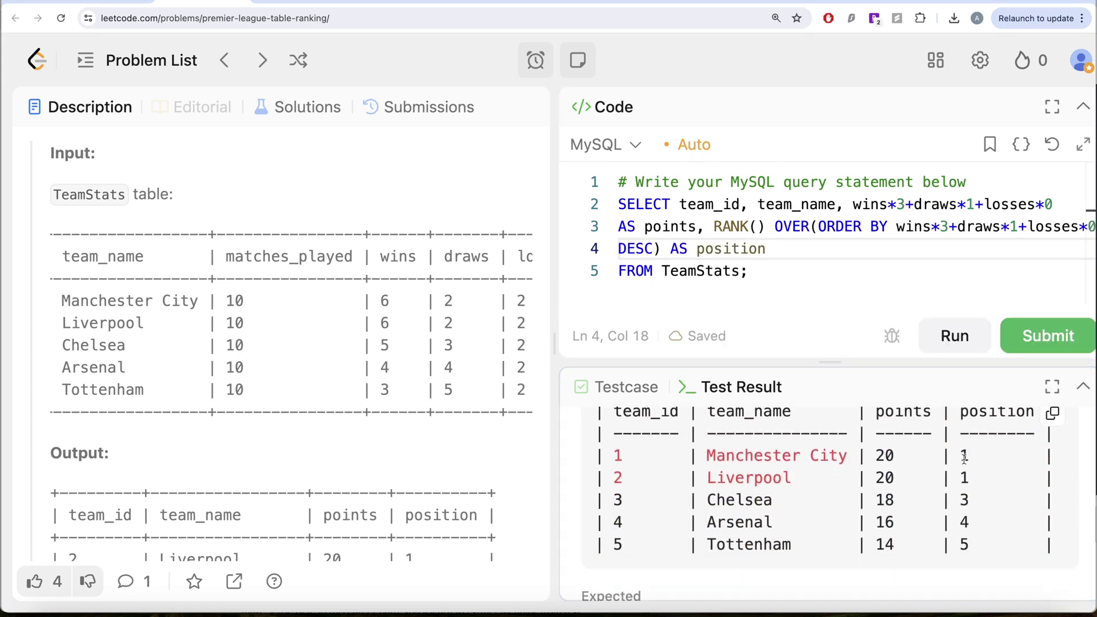
scroll(452, 324, "up", 3)
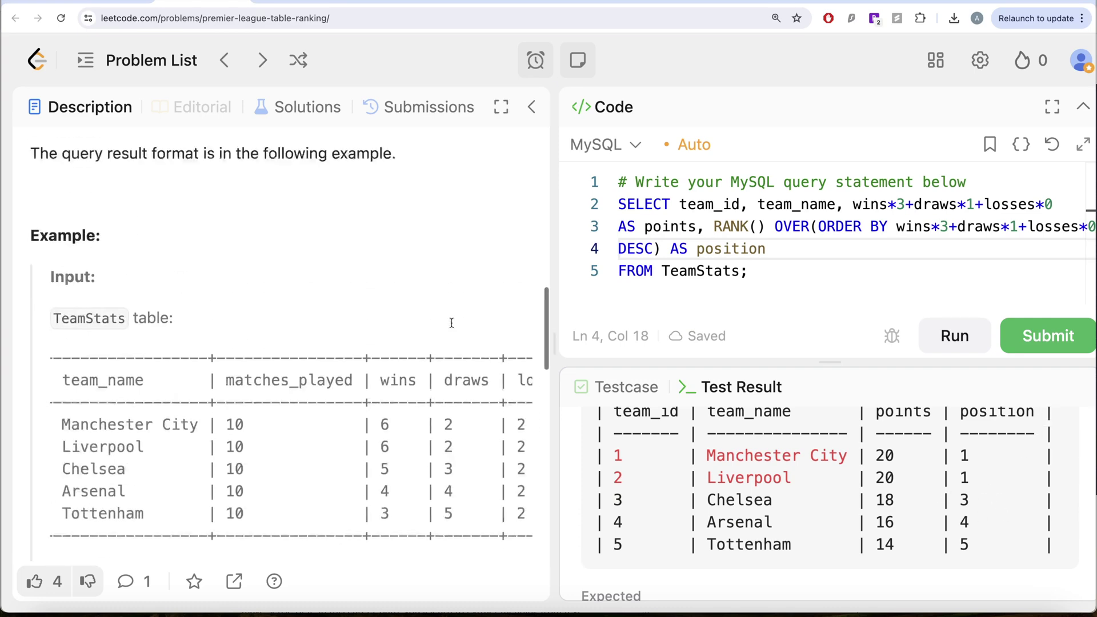
scroll(452, 325, "up", 5)
scroll(452, 328, "down", 1)
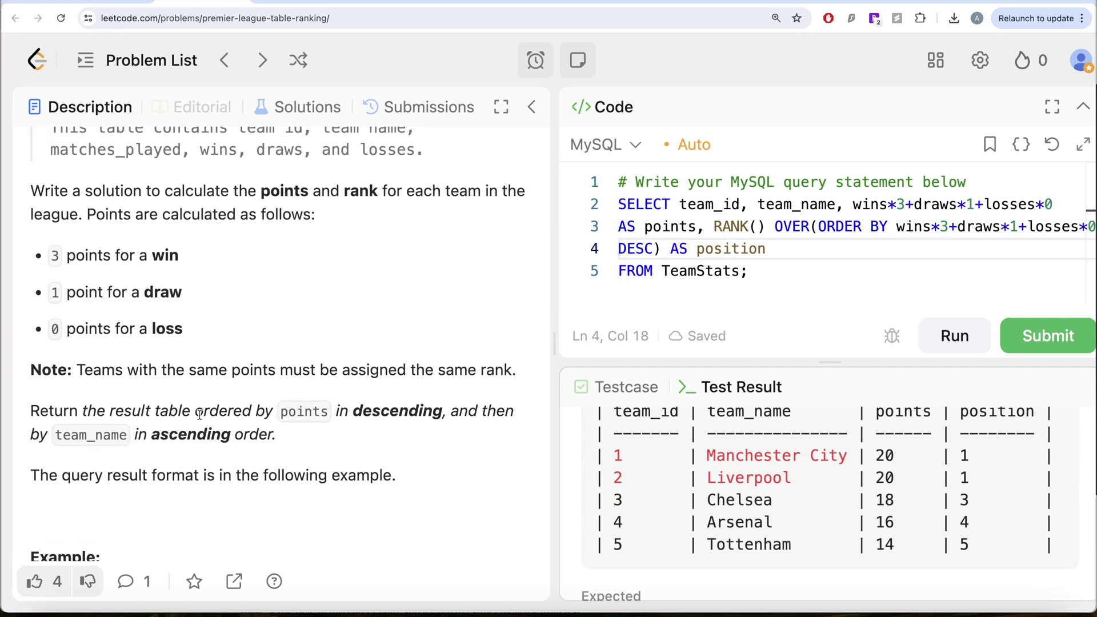
Add ORDER BY points DESC, team_name, run it on the test case, and submit.
left_click(741, 272)
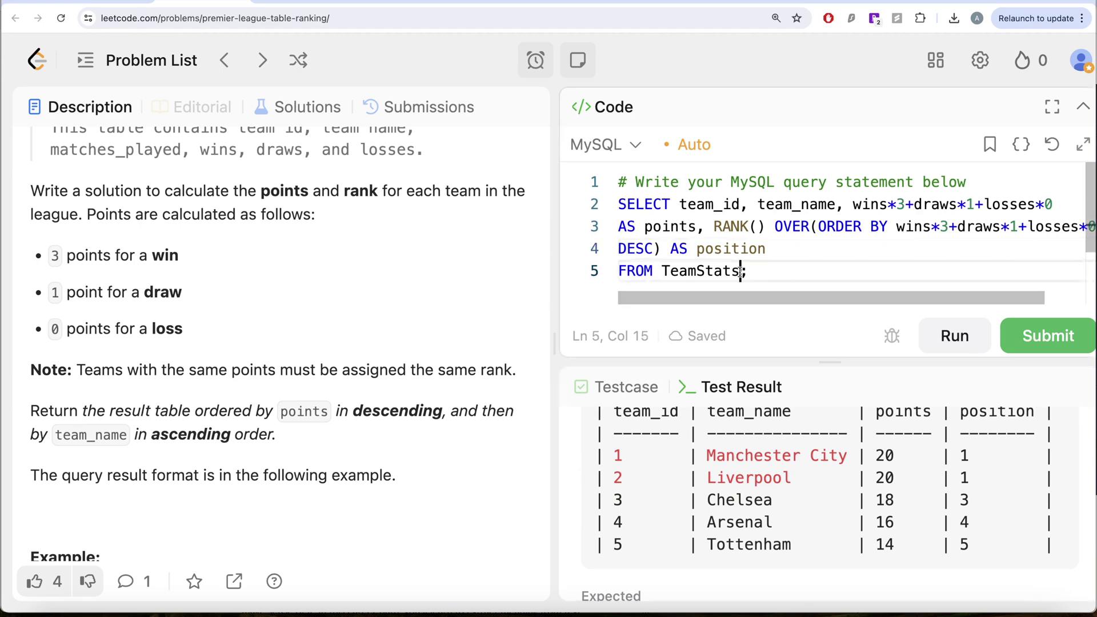
key("Return")
type("ORDER ")
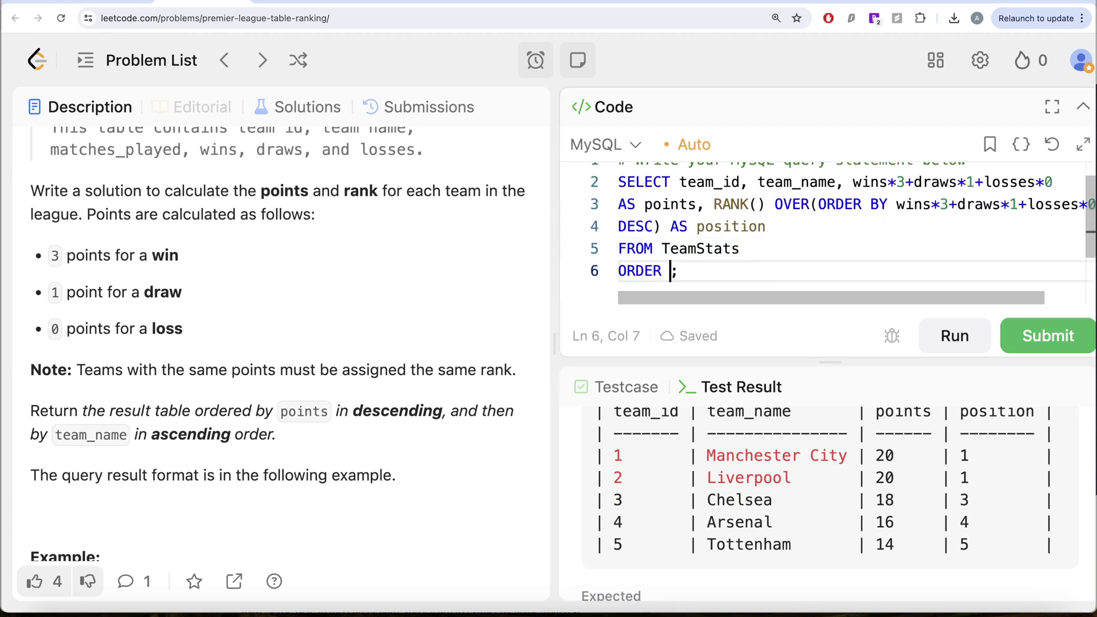
type("BY points ")
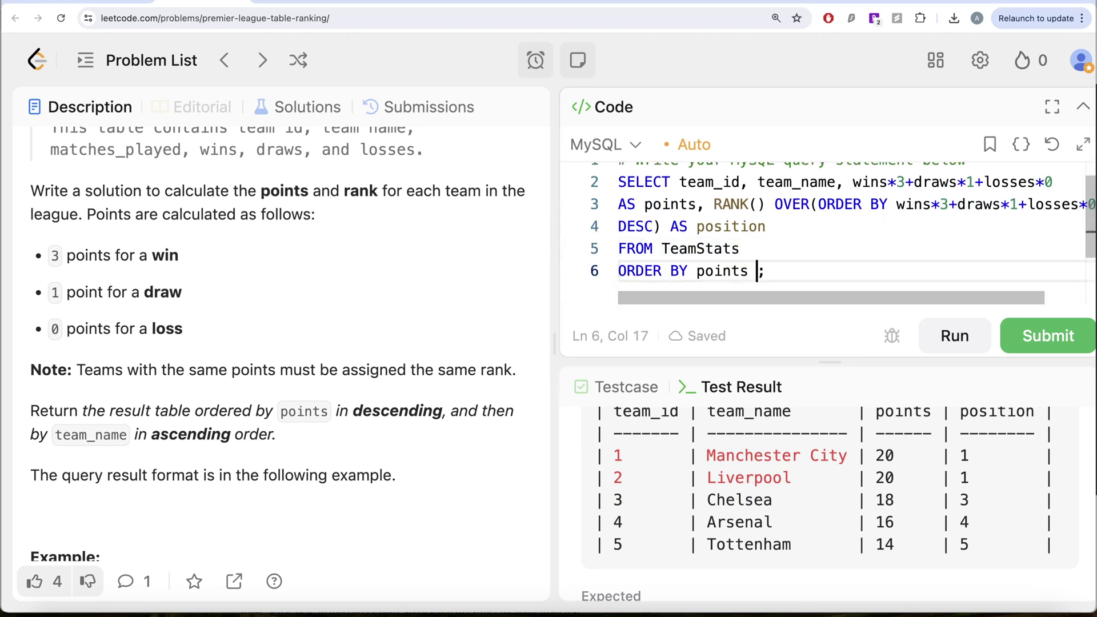
type("DESC, ")
type("te")
key("Down")
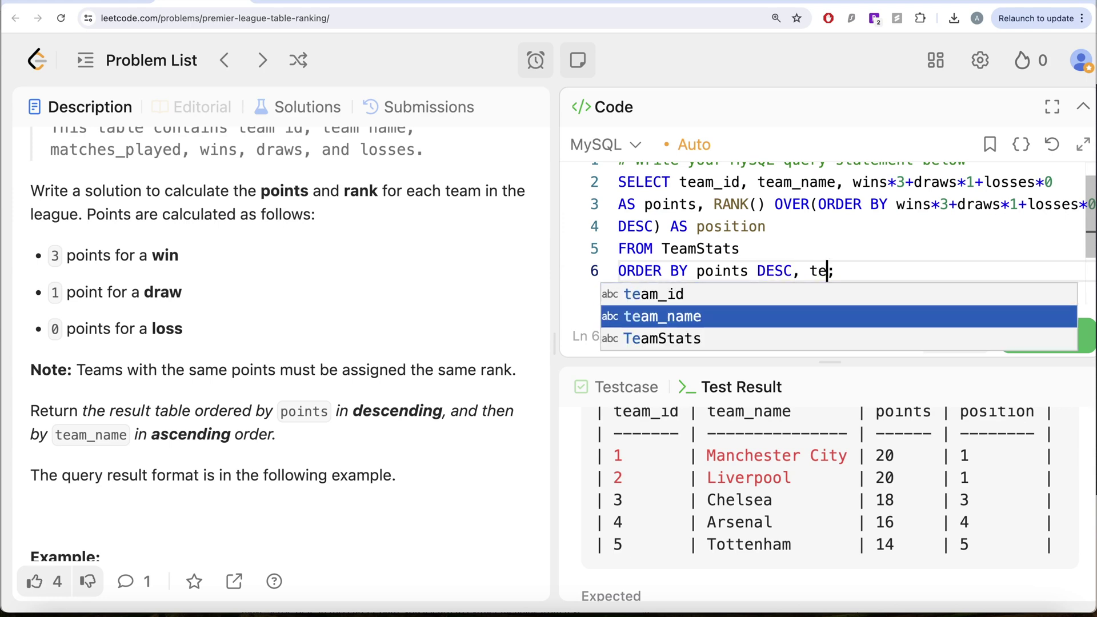
key("Return")
left_click(954, 338)
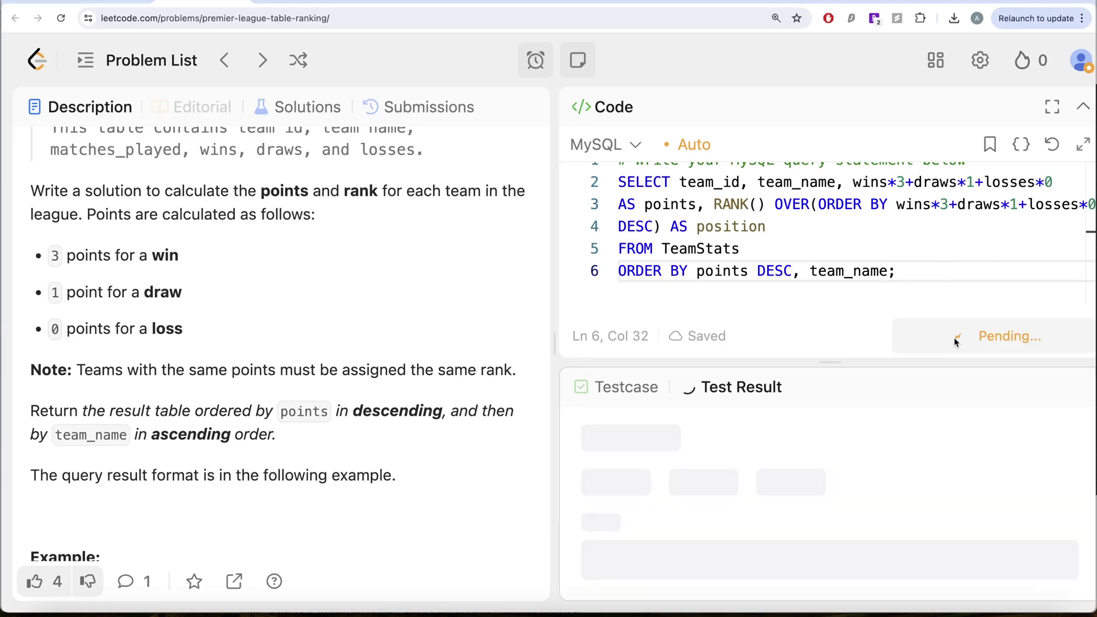
scroll(830, 521, "down", 3)
scroll(831, 521, "down", 5)
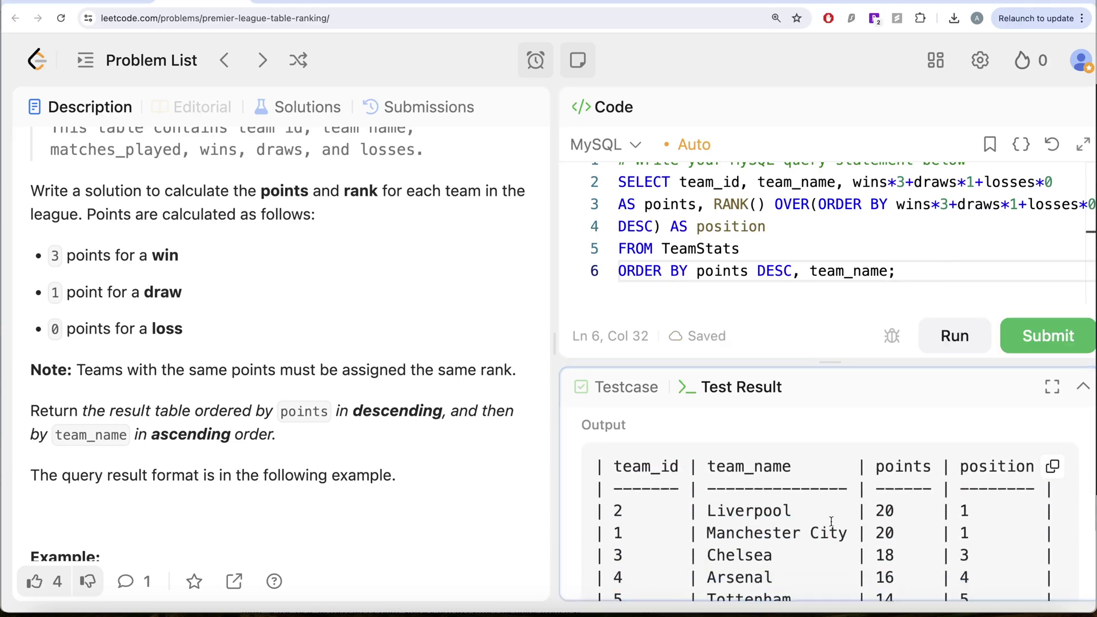
scroll(831, 520, "down", 3)
scroll(830, 521, "down", 2)
scroll(830, 521, "down", 1)
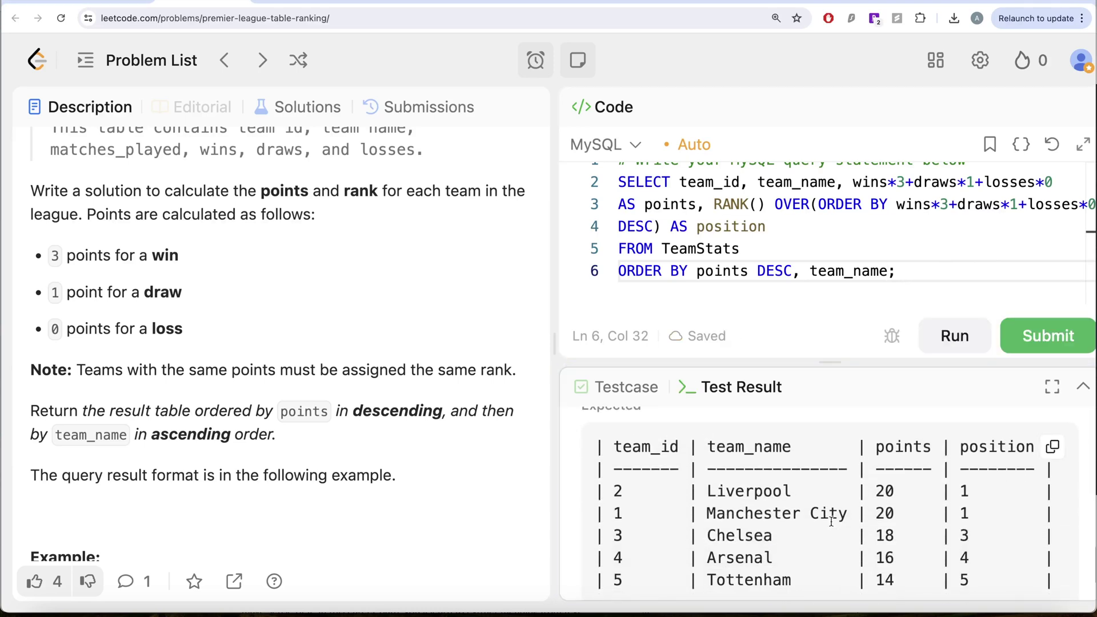
scroll(831, 521, "down", 1)
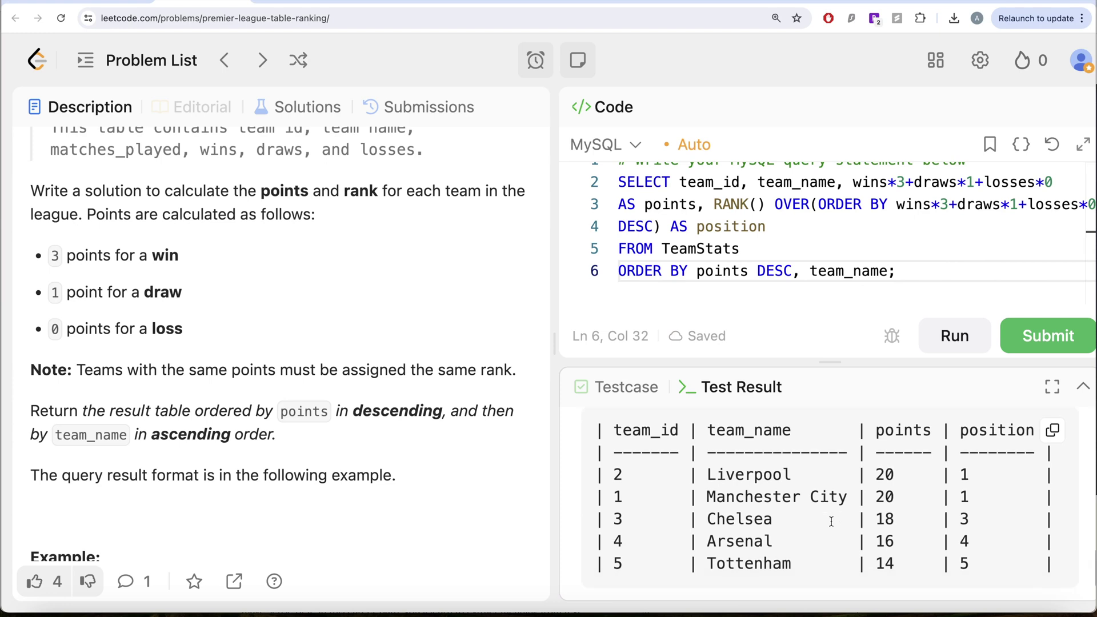
left_click(1055, 334)
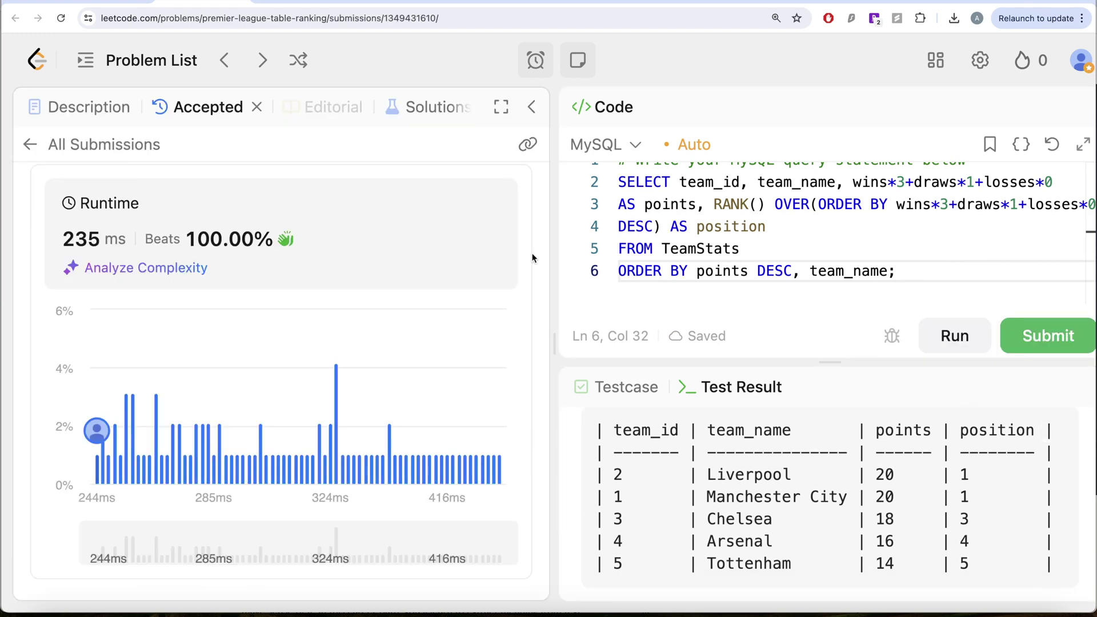
Go back to the problem description and enlarge the code editor pane.
left_click(107, 109)
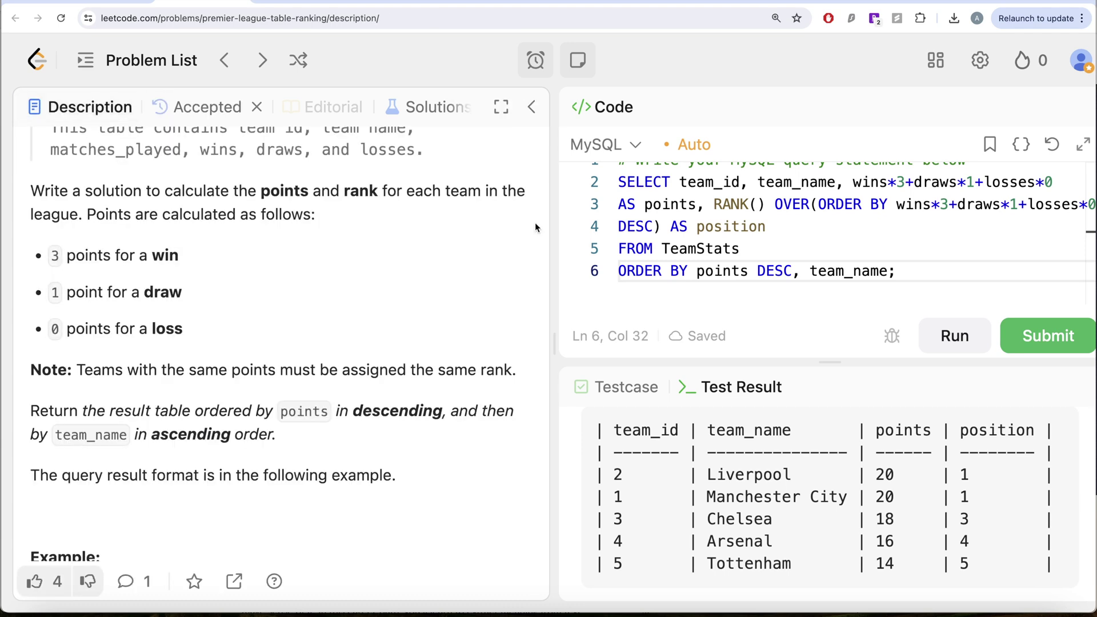
left_click_drag(800, 364, 800, 415)
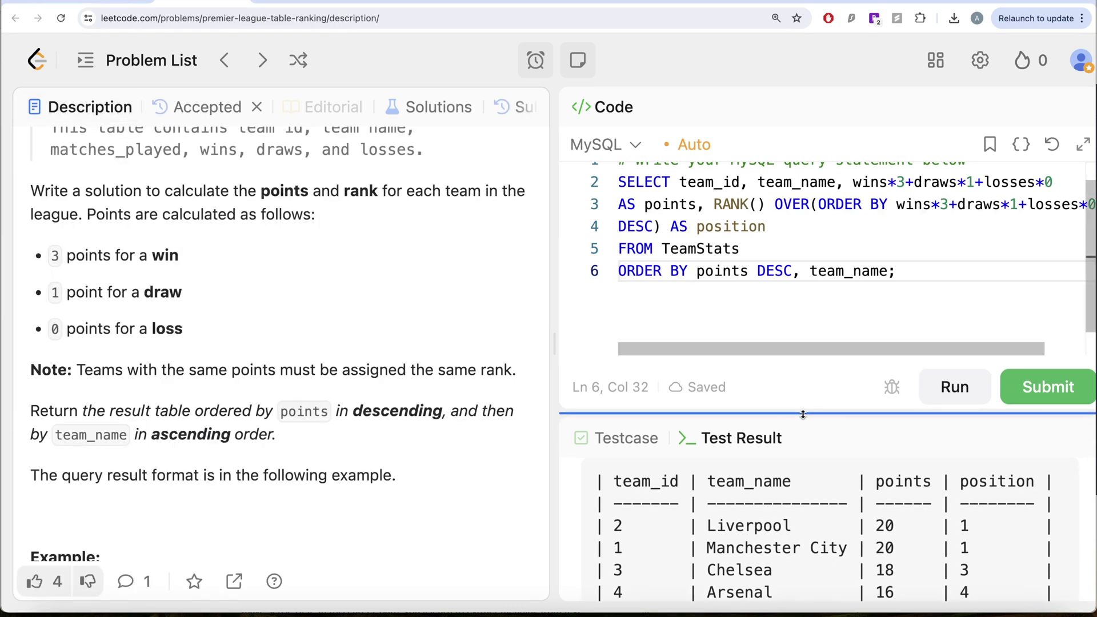